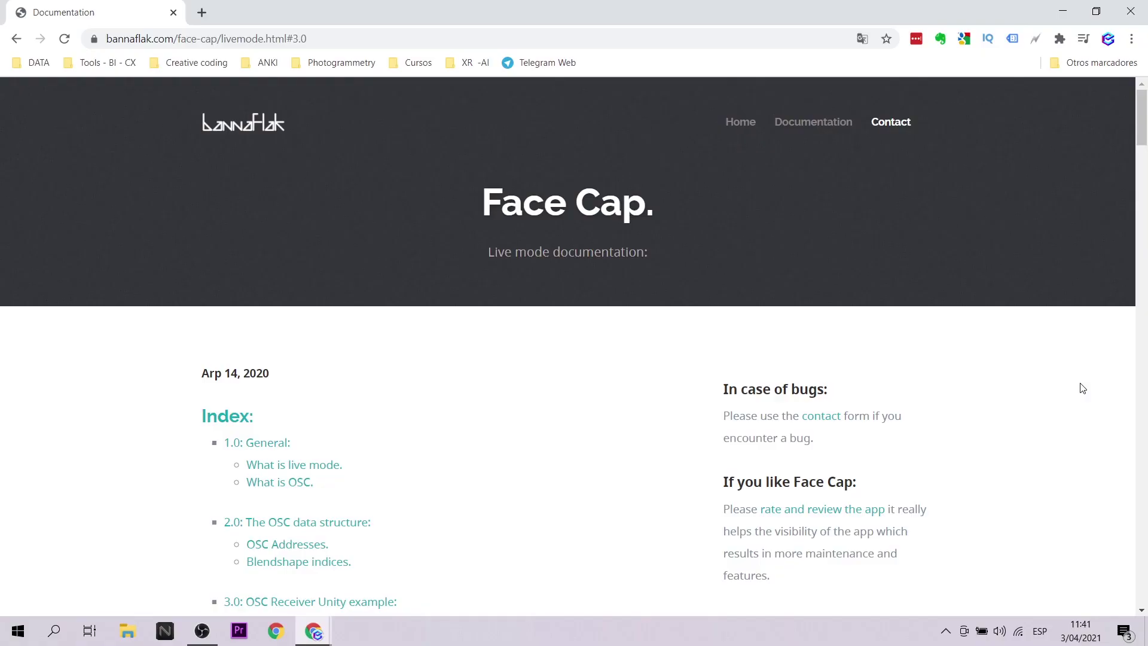
Jump to the docs section '3.0: OSC Receiver Unity example' and open its 'Download it here' GitHub link.
{"action": "scroll", "coordinate": [566, 400], "scroll_direction": "down", "scroll_amount": 2}
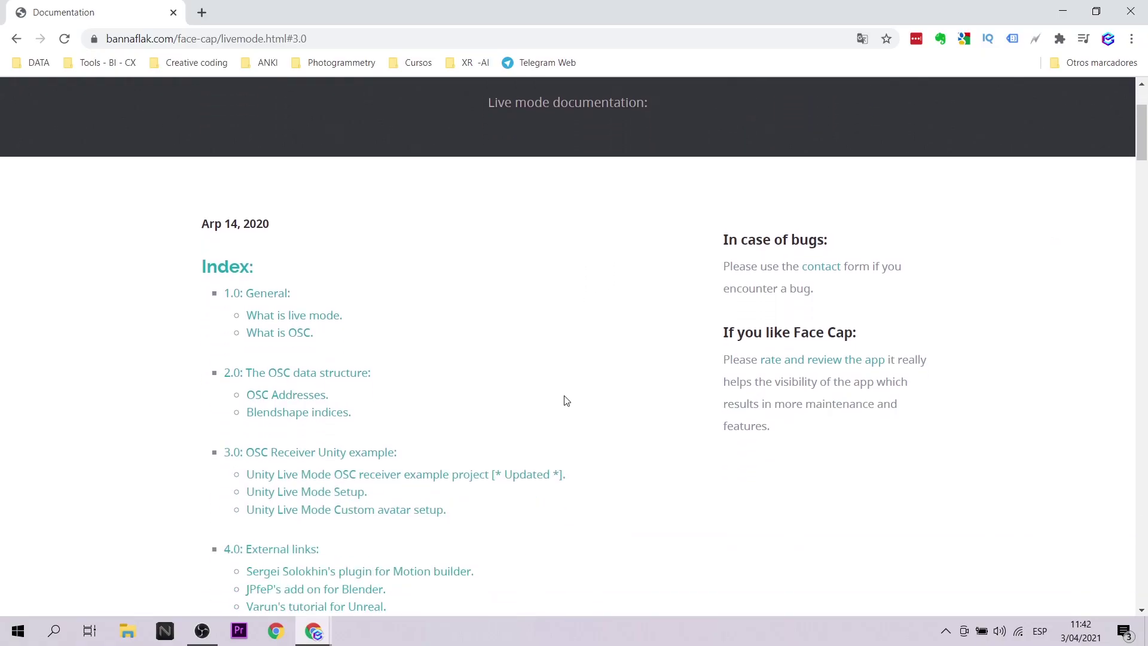
{"action": "scroll", "coordinate": [565, 400], "scroll_direction": "down", "scroll_amount": 1}
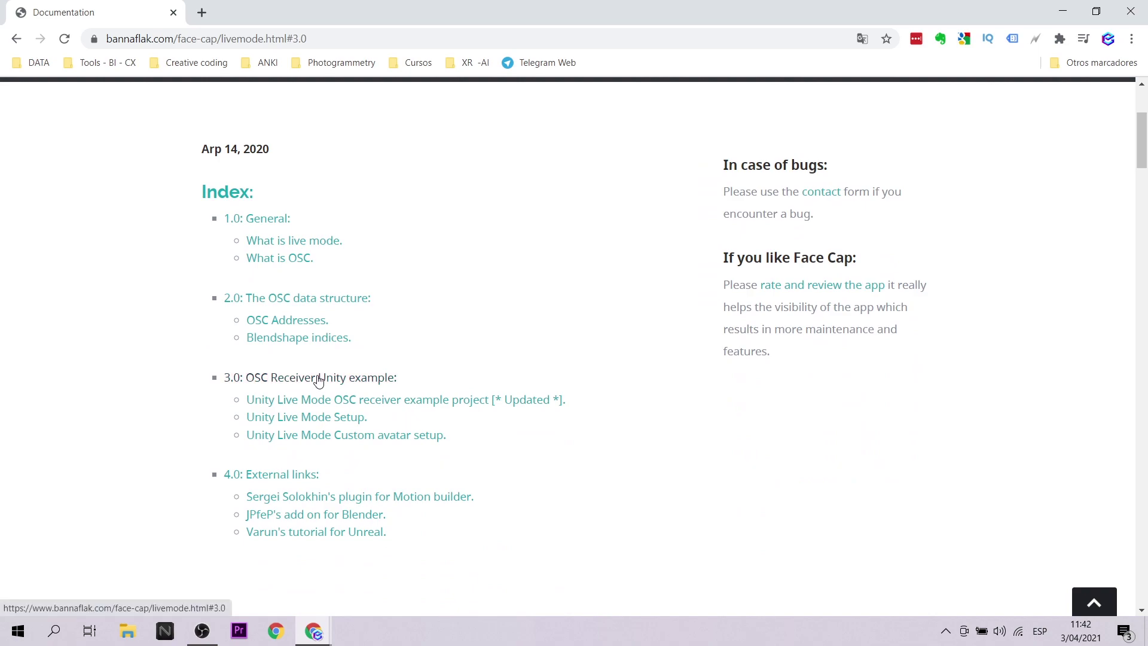
{"action": "left_click", "coordinate": [325, 378]}
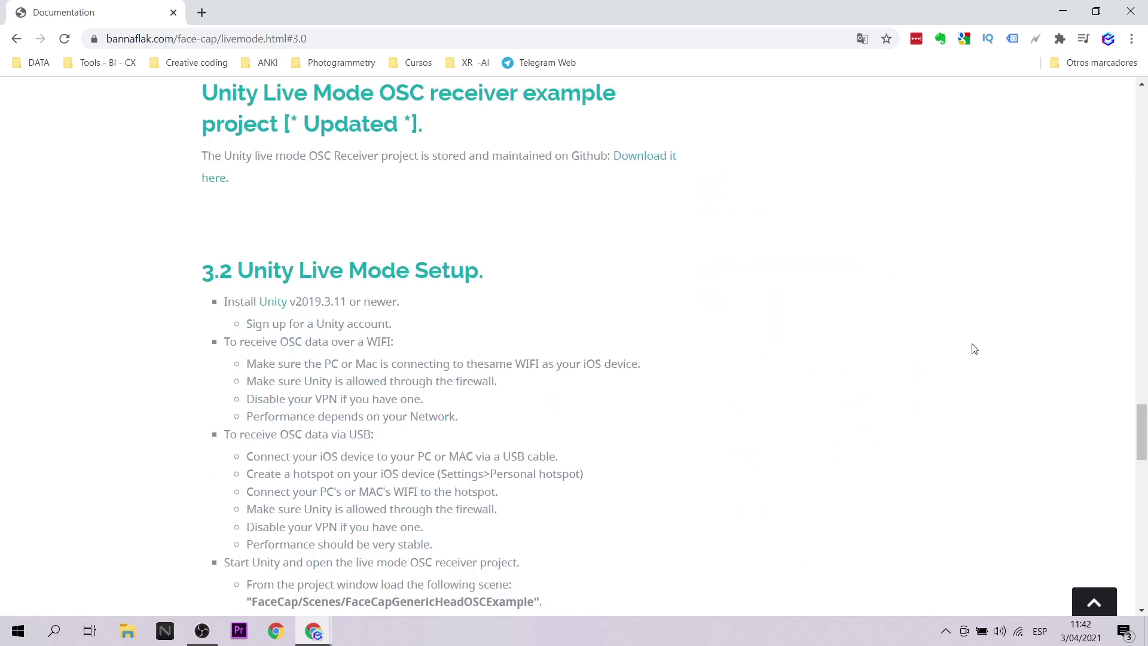
{"action": "scroll", "coordinate": [469, 320], "scroll_direction": "down", "scroll_amount": 2}
{"action": "scroll", "coordinate": [641, 321], "scroll_direction": "up", "scroll_amount": 3}
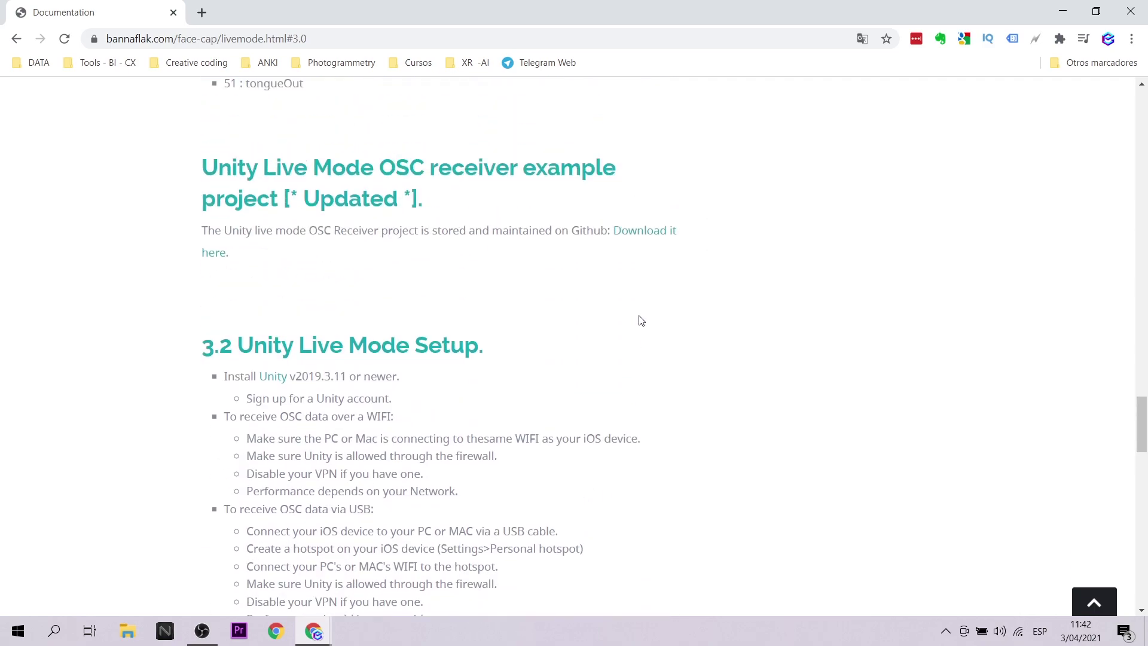
{"action": "left_click", "coordinate": [639, 231], "text": "ctrl"}
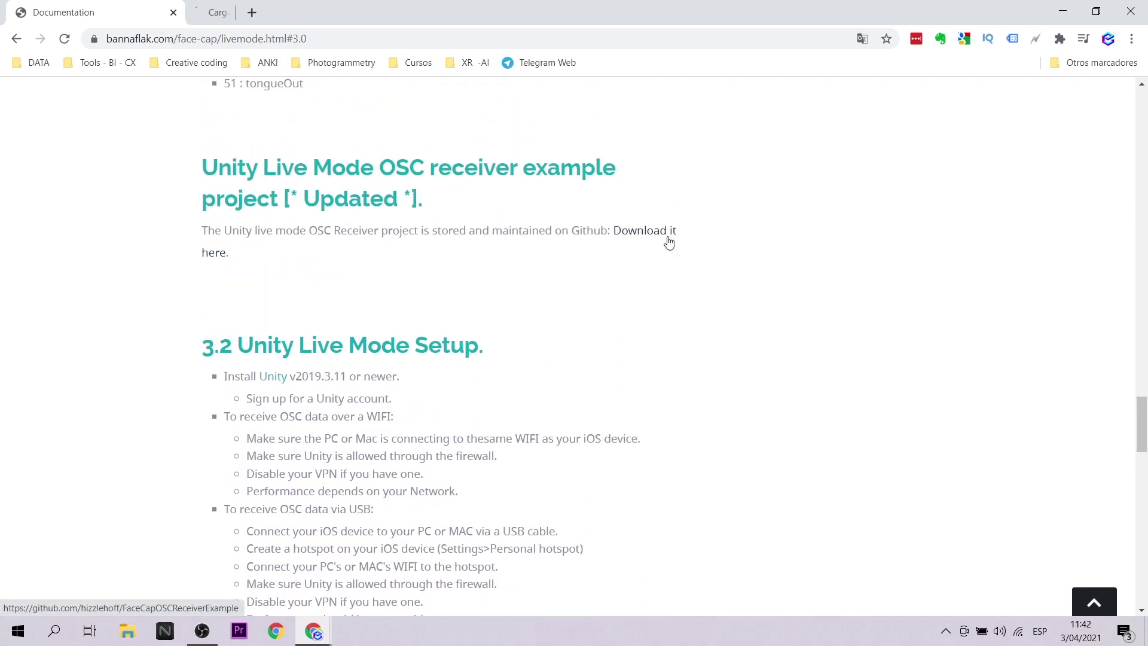
Browse the FaceCapOSCReceiverExample repo and its project folder, then show the Code download options.
{"action": "left_click", "coordinate": [257, 12]}
{"action": "scroll", "coordinate": [707, 371], "scroll_direction": "down", "scroll_amount": 4}
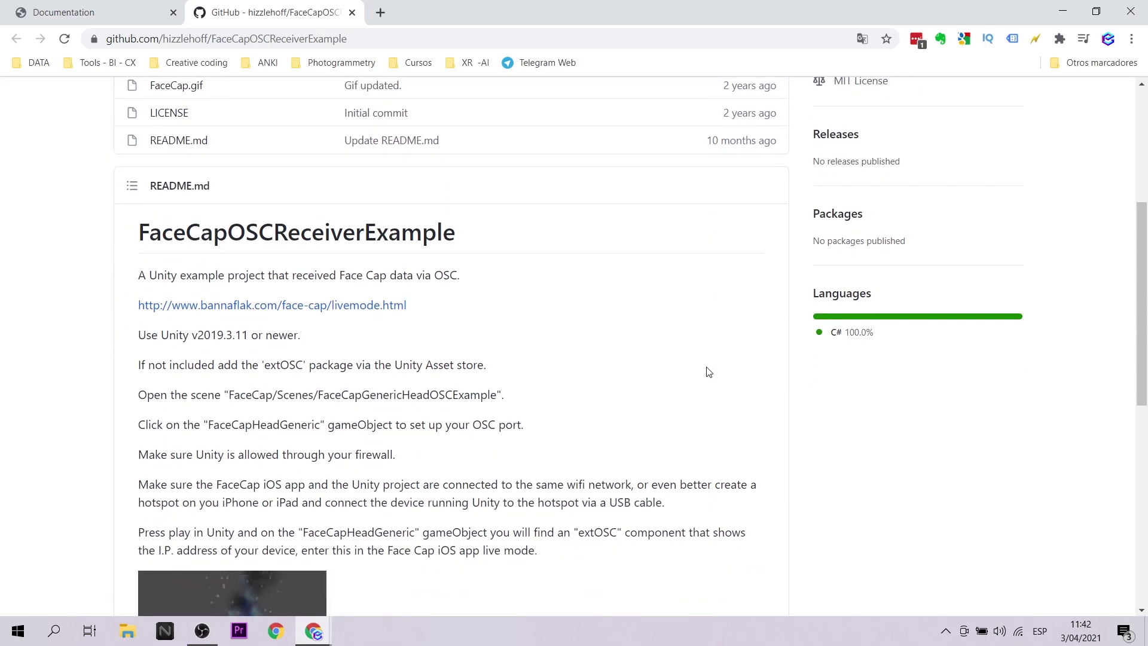
{"action": "scroll", "coordinate": [707, 371], "scroll_direction": "down", "scroll_amount": 1}
{"action": "scroll", "coordinate": [707, 371], "scroll_direction": "down", "scroll_amount": 3}
{"action": "scroll", "coordinate": [707, 371], "scroll_direction": "down", "scroll_amount": 3}
{"action": "scroll", "coordinate": [707, 371], "scroll_direction": "up", "scroll_amount": 12}
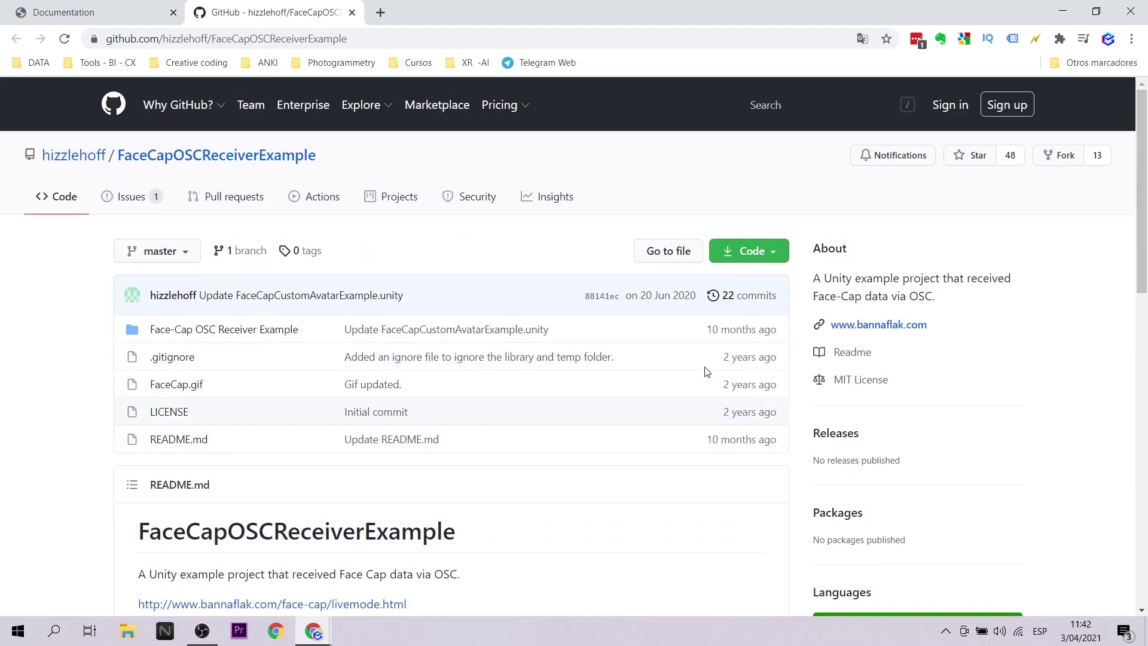
{"action": "left_click", "coordinate": [293, 330]}
{"action": "scroll", "coordinate": [656, 337], "scroll_direction": "down", "scroll_amount": 5}
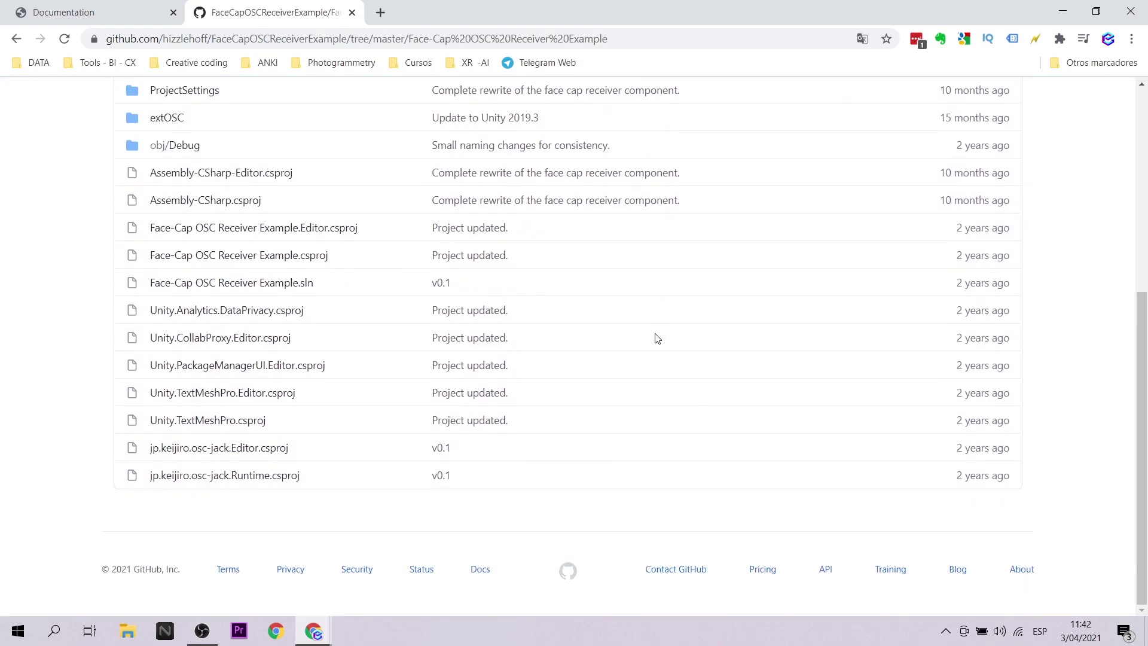
{"action": "scroll", "coordinate": [655, 337], "scroll_direction": "up", "scroll_amount": 5}
{"action": "left_click", "coordinate": [290, 254]}
{"action": "left_click", "coordinate": [748, 251]}
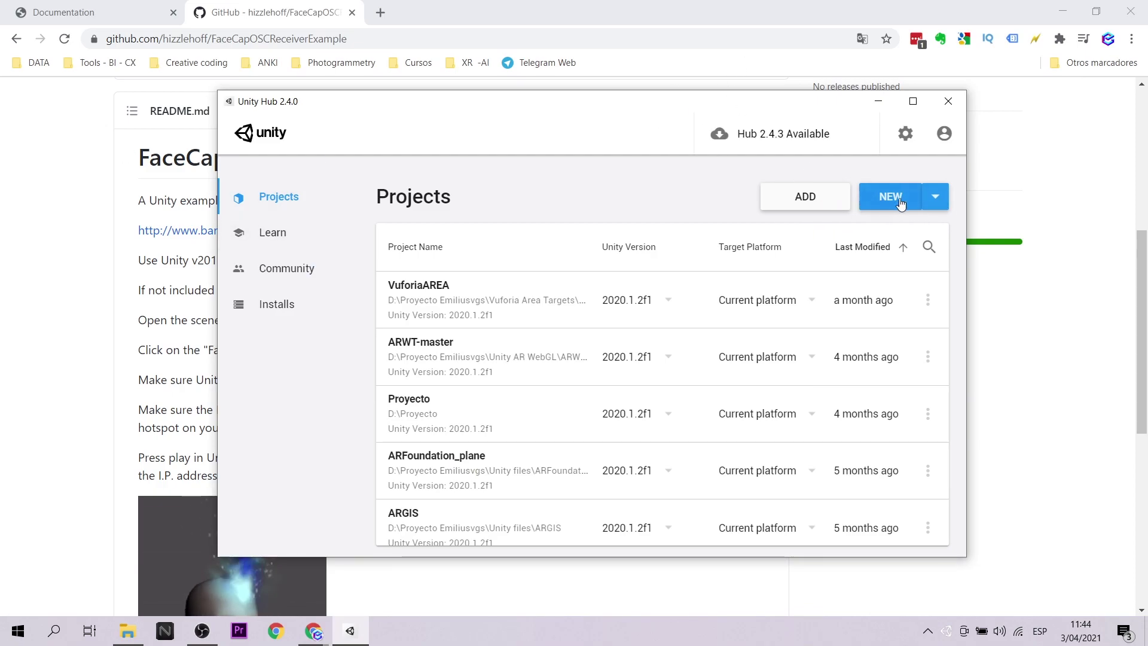
Create a 3D project named 'FaceApp - unity' with Unity 2020.1.2f1 in the chosen location.
{"action": "left_click", "coordinate": [934, 197]}
{"action": "left_click", "coordinate": [690, 191]}
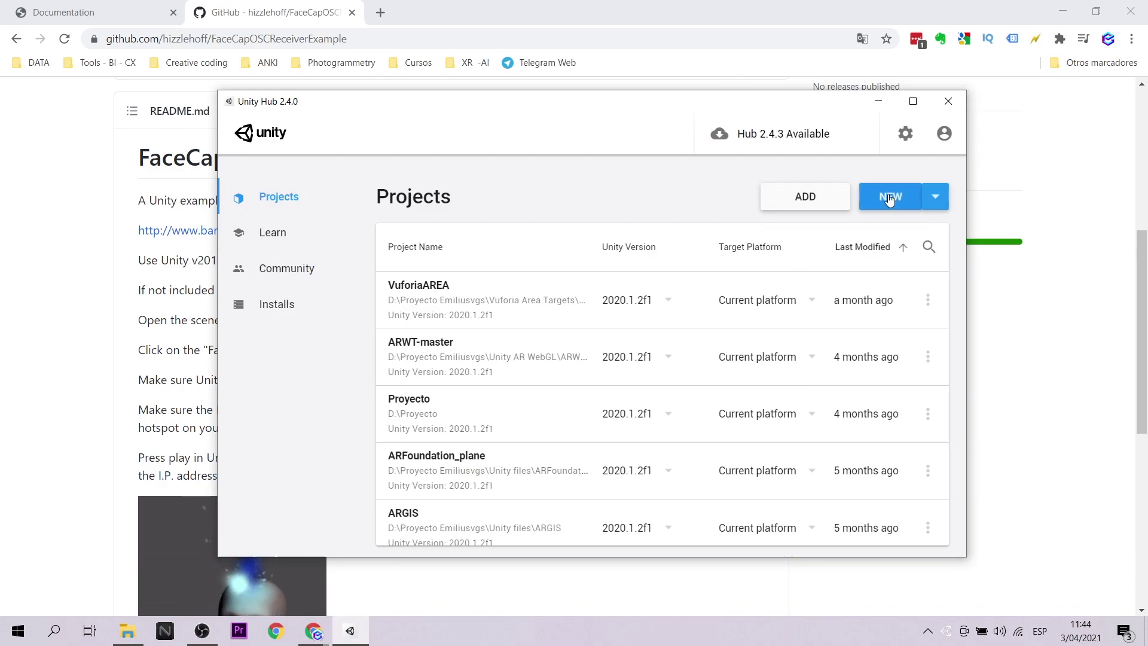
{"action": "left_click", "coordinate": [934, 199]}
{"action": "left_click", "coordinate": [873, 203]}
{"action": "type", "text": "FaceApp"}
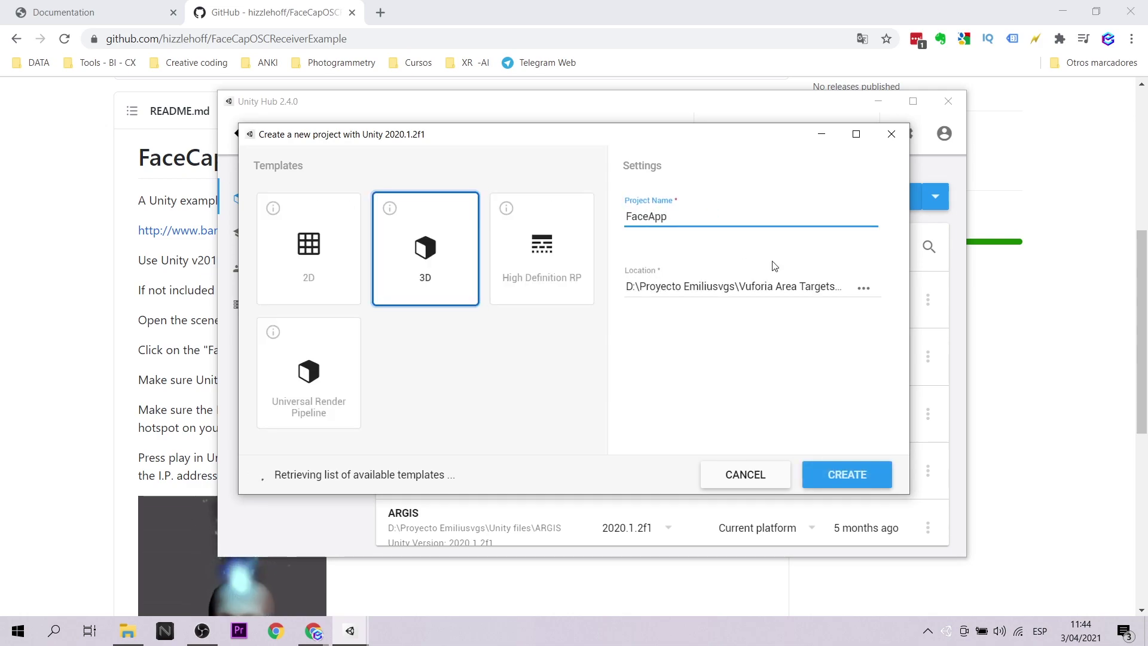
{"action": "left_click", "coordinate": [863, 288]}
{"action": "left_click", "coordinate": [676, 476]}
{"action": "left_click", "coordinate": [707, 219]}
{"action": "type", "text": "- wi"}
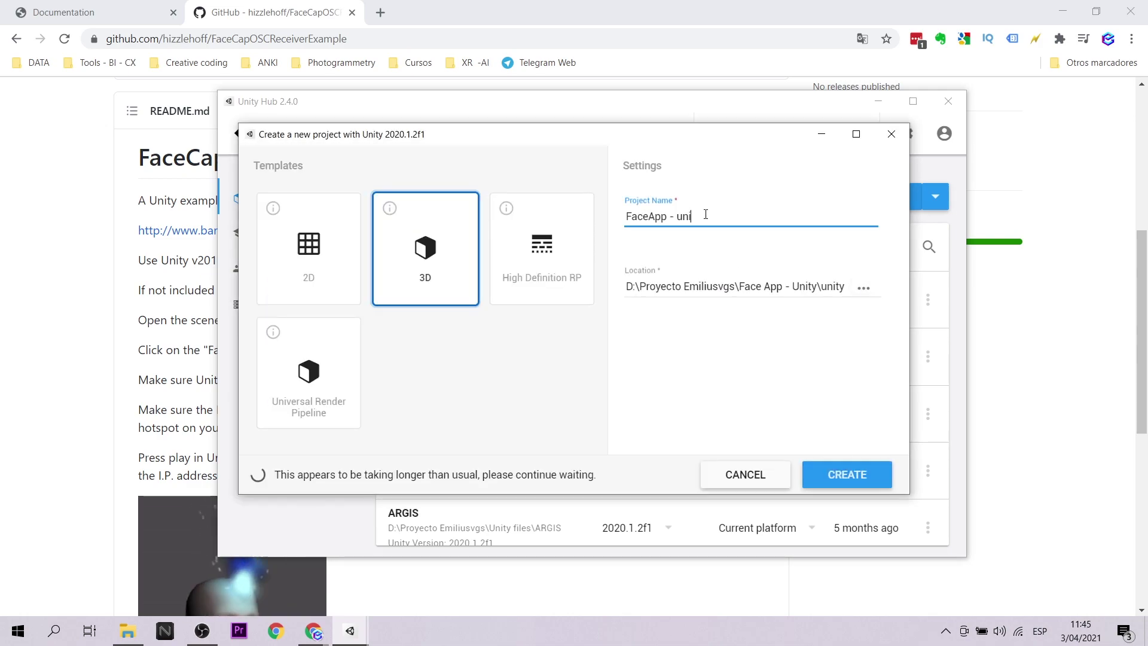
{"action": "left_click", "coordinate": [828, 471]}
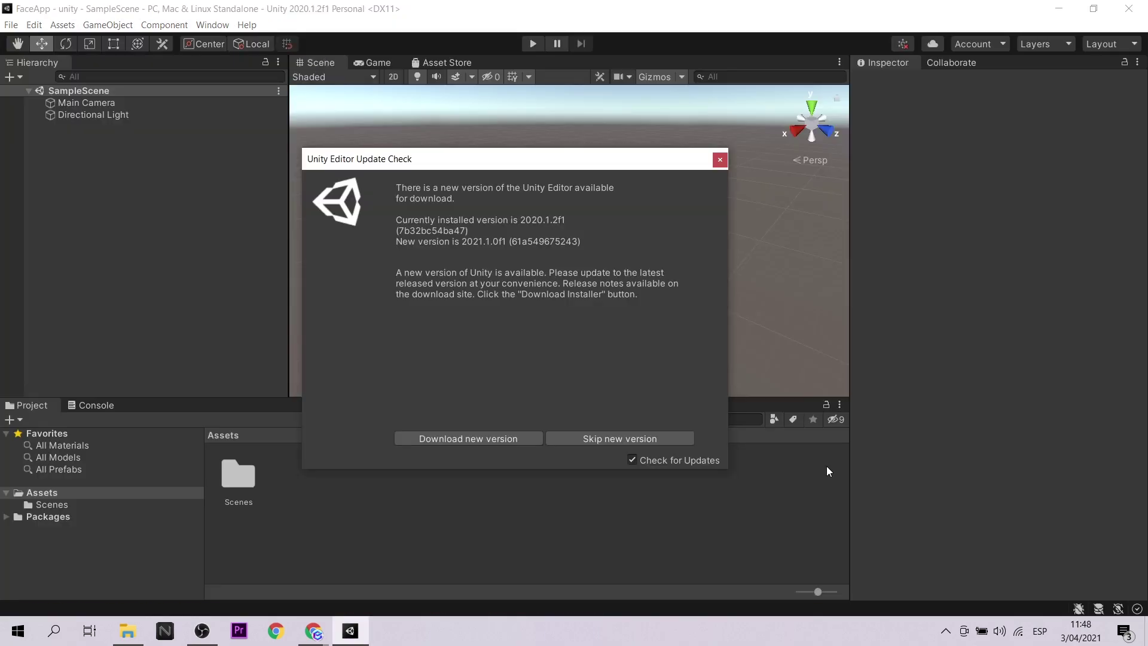
Dismiss the update notice and browse the Open Scene dialog to the example project's Assets folder.
{"action": "left_click", "coordinate": [719, 159]}
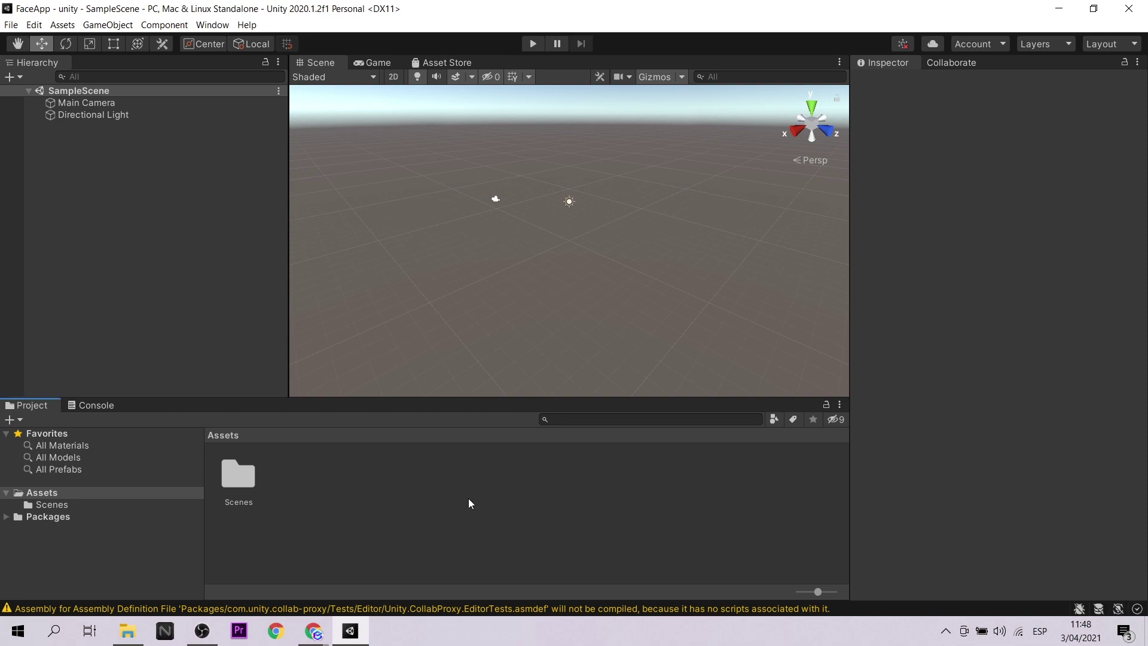
{"action": "left_click", "coordinate": [12, 25]}
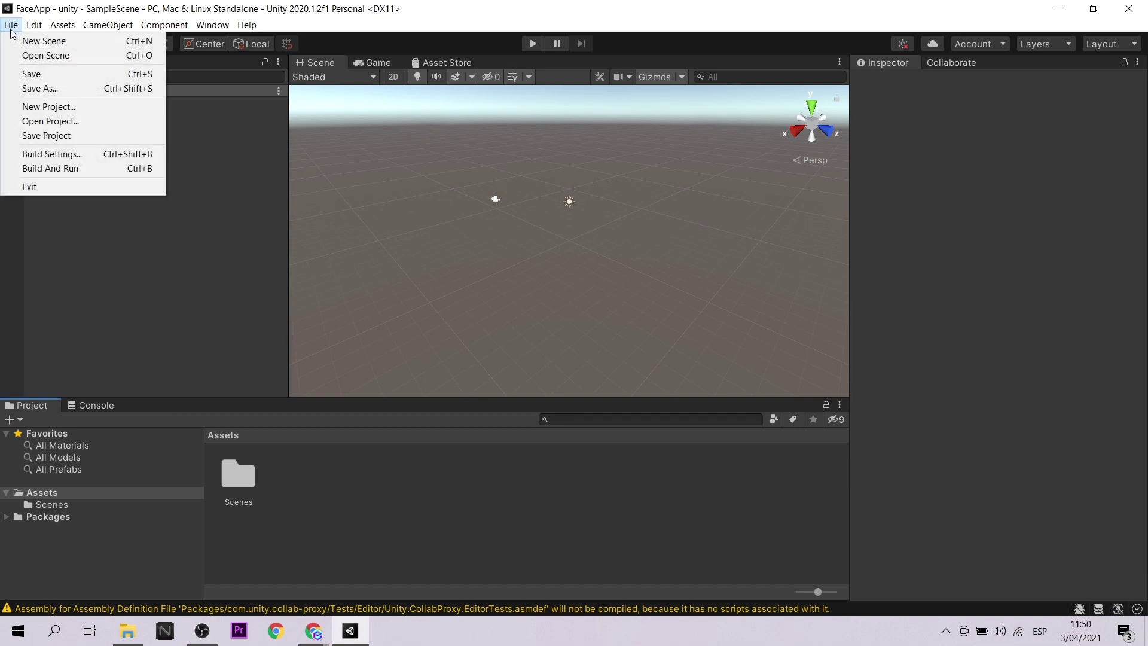
{"action": "left_click", "coordinate": [30, 59]}
{"action": "left_click", "coordinate": [330, 69]}
{"action": "type", "text": "D:\\Proyecto Emiliusvgs\\Face App - Unity\\FaceCapOSCReceiverExample-master"}
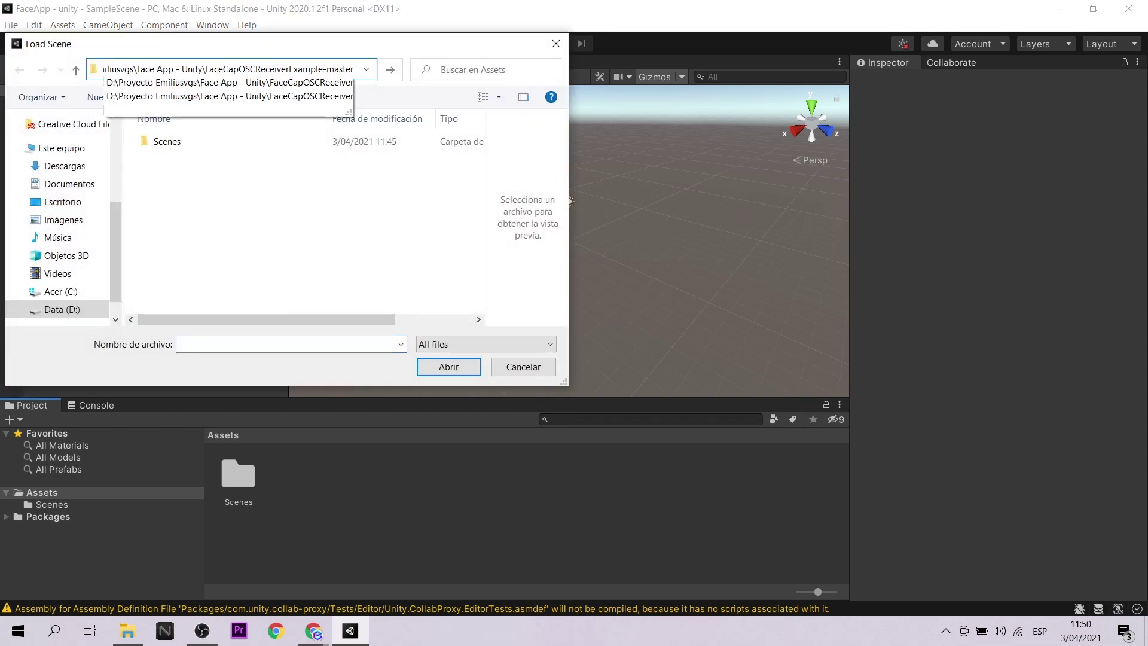
{"action": "key", "text": "Return"}
{"action": "double_click", "coordinate": [197, 142]}
{"action": "double_click", "coordinate": [197, 142]}
Load FaceCapGenericHeadExample.unity from Assets/FaceCap/Scenes.
{"action": "double_click", "coordinate": [175, 160]}
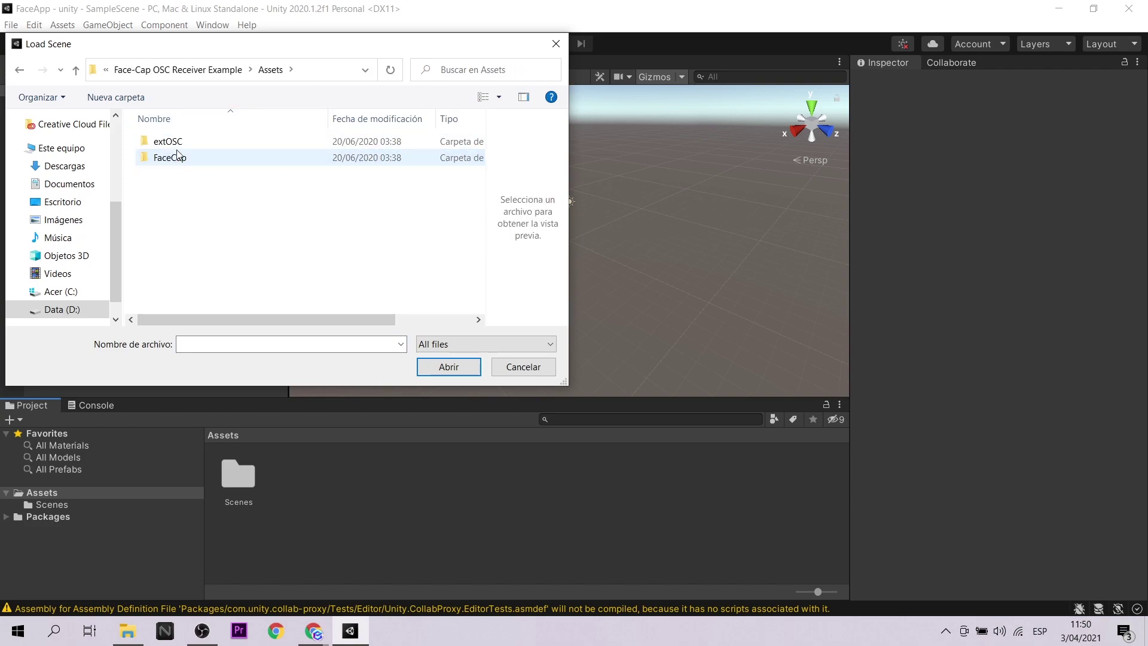
{"action": "double_click", "coordinate": [168, 141]}
{"action": "key", "text": "alt+Left"}
{"action": "double_click", "coordinate": [174, 157]}
{"action": "double_click", "coordinate": [166, 157]}
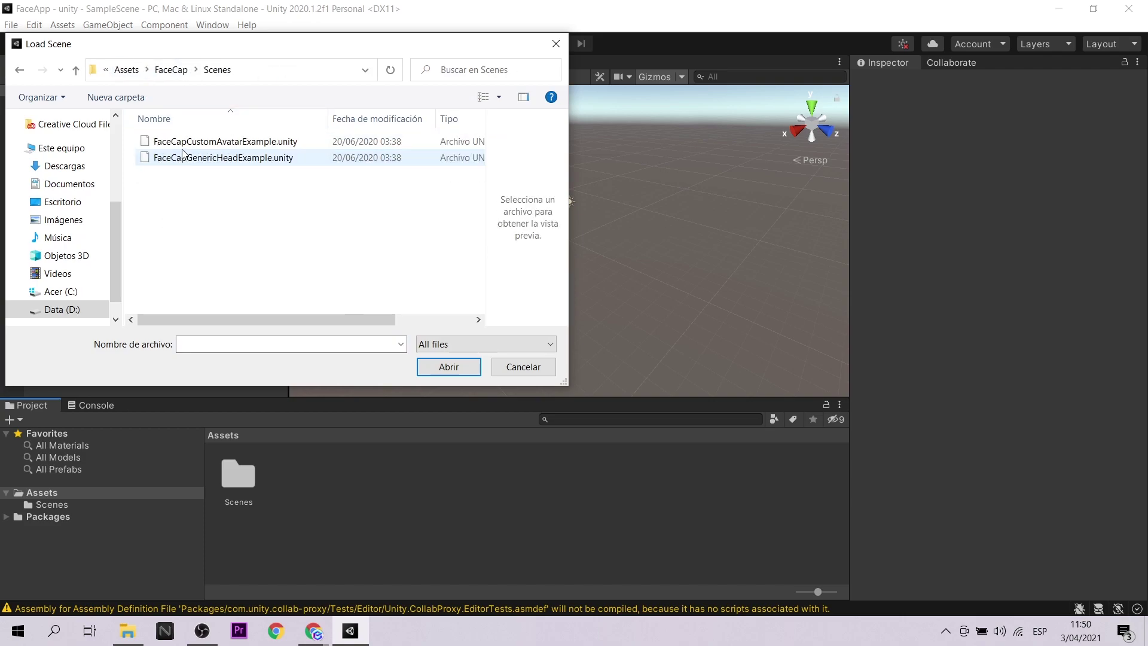
{"action": "left_click", "coordinate": [278, 141]}
{"action": "left_click", "coordinate": [275, 158]}
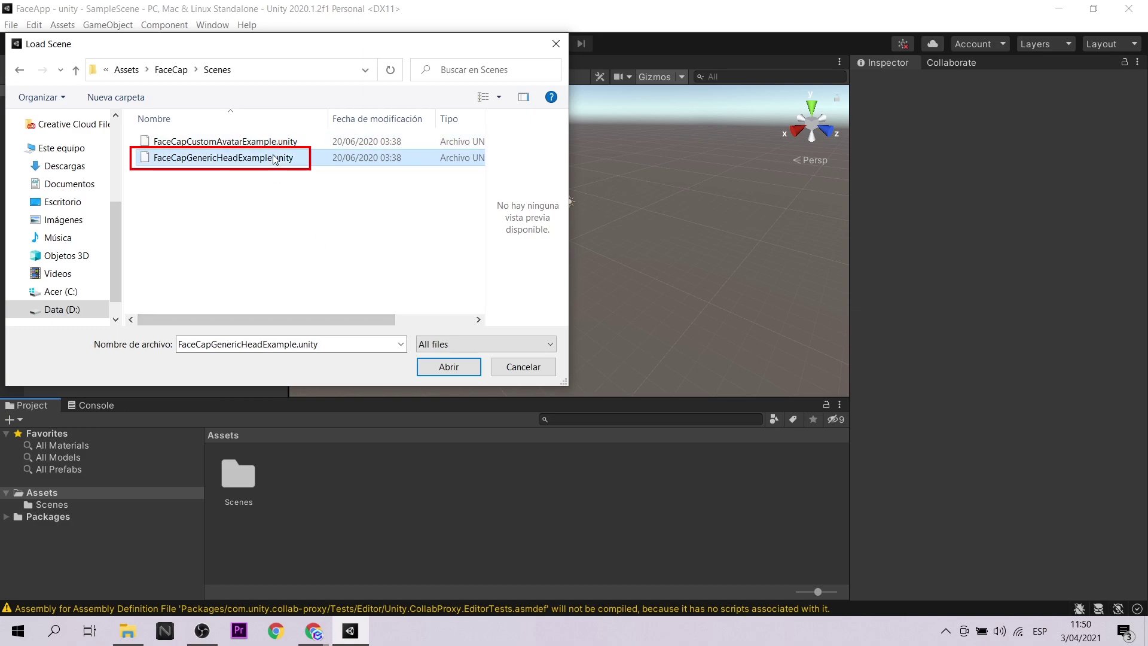
{"action": "left_click", "coordinate": [471, 366]}
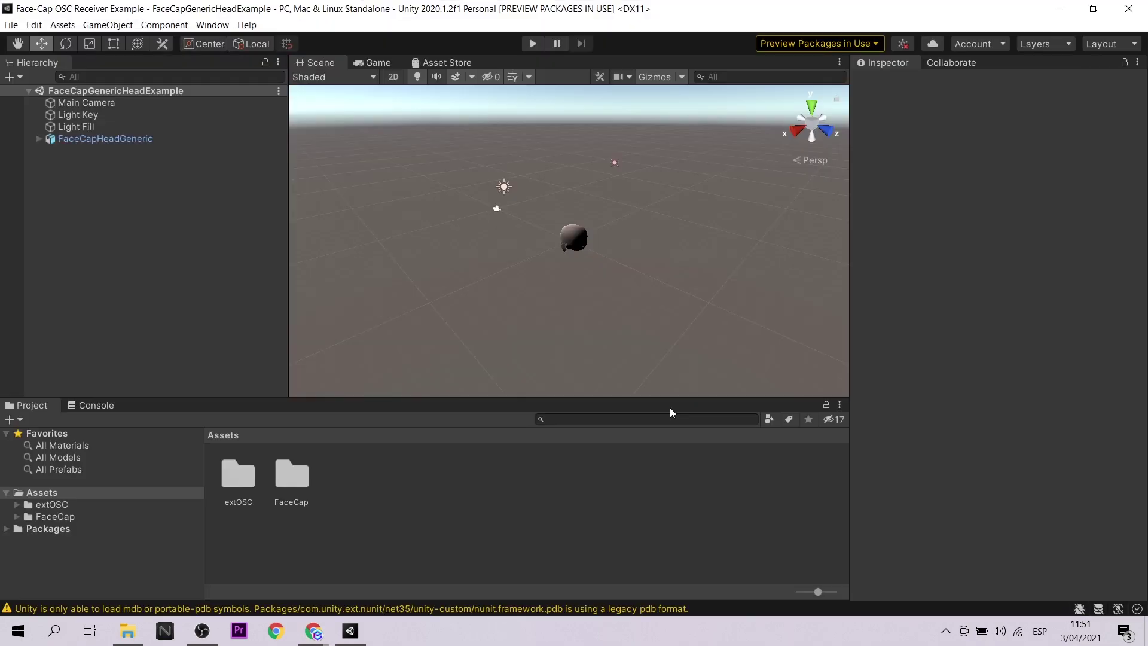
Orbit, zoom and pan the Scene view to frame FaceCapHeadGeneric's face front-on.
{"action": "left_click", "coordinate": [367, 58]}
{"action": "left_click", "coordinate": [325, 62]}
{"action": "middle_click_drag", "start_coordinate": [568, 253], "coordinate": [599, 307]}
{"action": "mouse_move", "coordinate": [600, 307]}
{"action": "left_mouse_down", "text": "alt"}
{"action": "mouse_move", "coordinate": [568, 279]}
{"action": "mouse_move", "coordinate": [583, 266]}
{"action": "left_mouse_up", "text": "alt"}
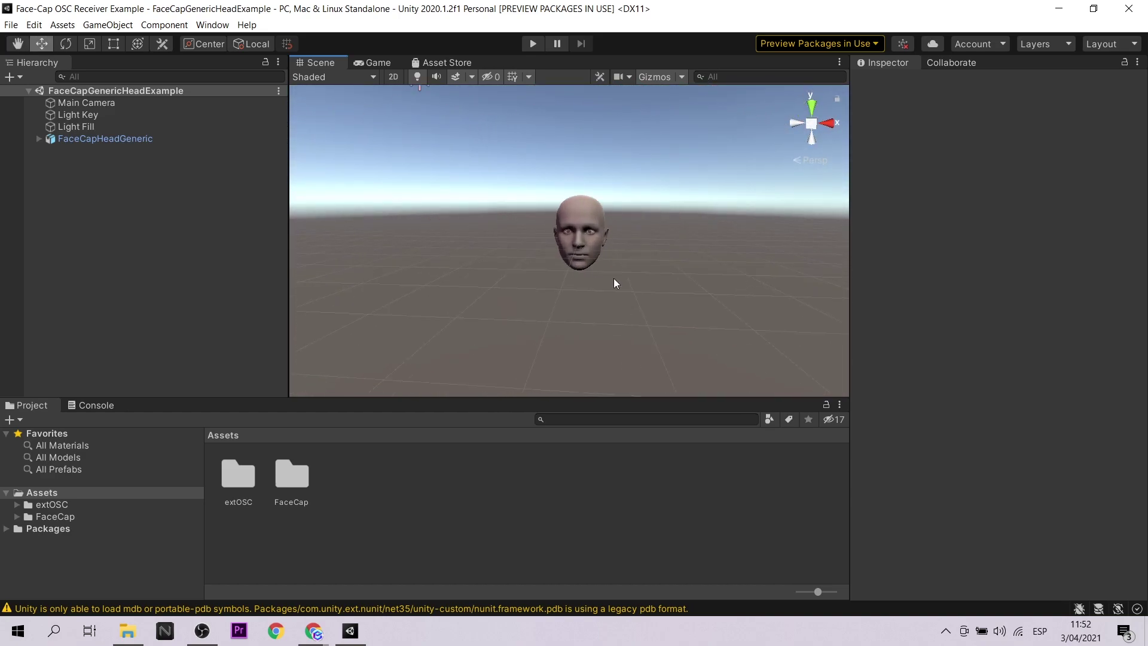
{"action": "scroll", "coordinate": [636, 295], "scroll_direction": "up", "scroll_amount": 5}
{"action": "middle_click_drag", "start_coordinate": [656, 286], "coordinate": [698, 263]}
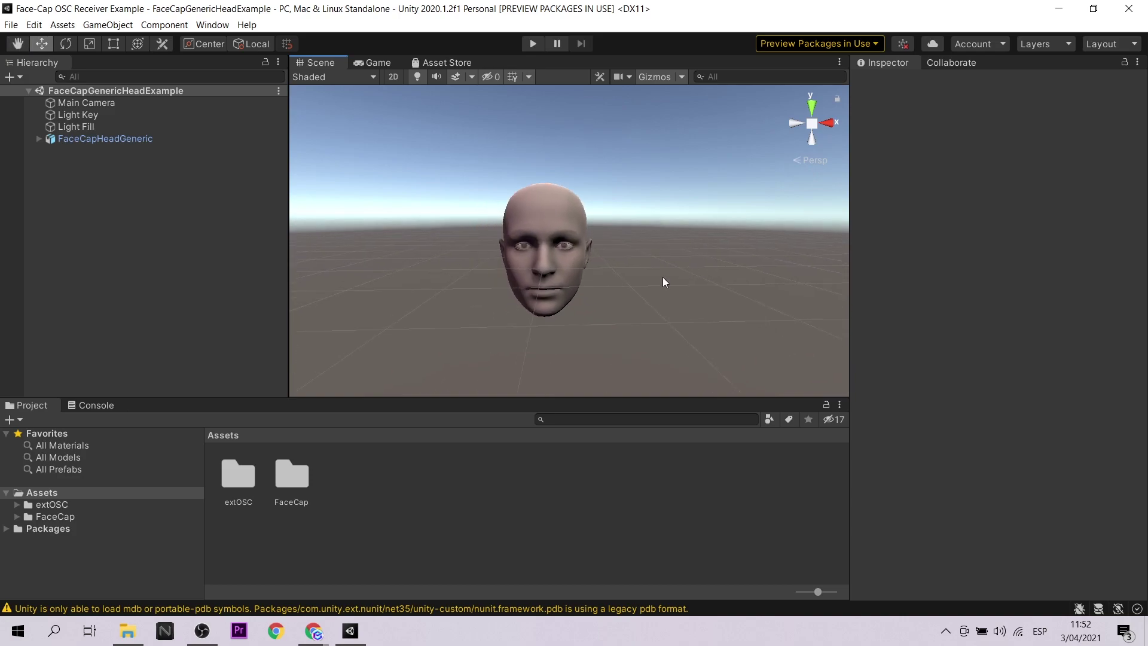
{"action": "mouse_move", "coordinate": [662, 282]}
{"action": "middle_mouse_down"}
{"action": "mouse_move", "coordinate": [677, 240]}
{"action": "mouse_move", "coordinate": [675, 265]}
{"action": "middle_mouse_up"}
{"action": "scroll", "coordinate": [672, 242], "scroll_direction": "up", "scroll_amount": 2}
{"action": "scroll", "coordinate": [686, 268], "scroll_direction": "up", "scroll_amount": 1}
Show preview packages, list the Unity Registry and update Multiplayer HLAPI to 1.0.8.
{"action": "left_click", "coordinate": [816, 44]}
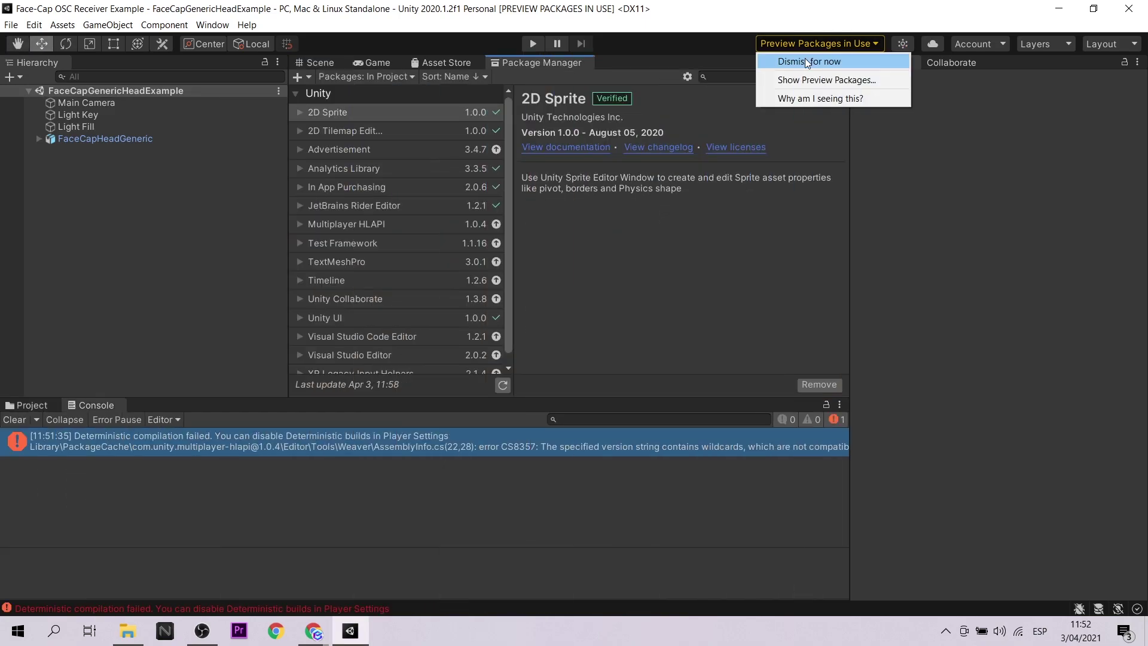
{"action": "left_click", "coordinate": [843, 80]}
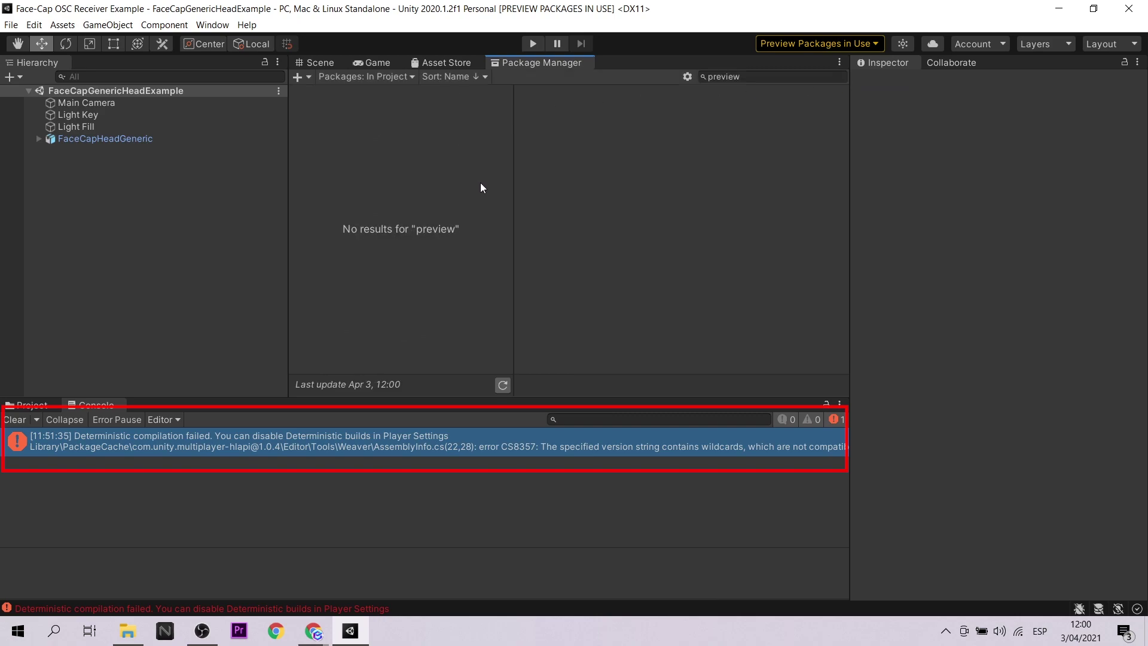
{"action": "left_click", "coordinate": [376, 75]}
{"action": "left_click", "coordinate": [353, 93]}
{"action": "left_click", "coordinate": [324, 225]}
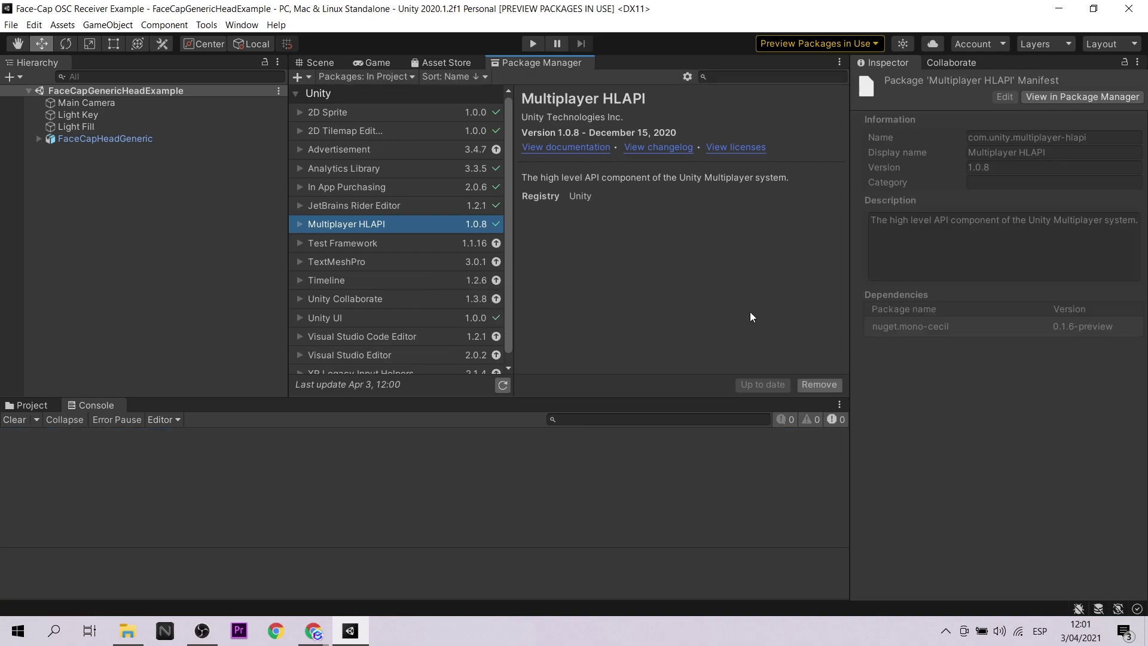
{"action": "left_click", "coordinate": [320, 63]}
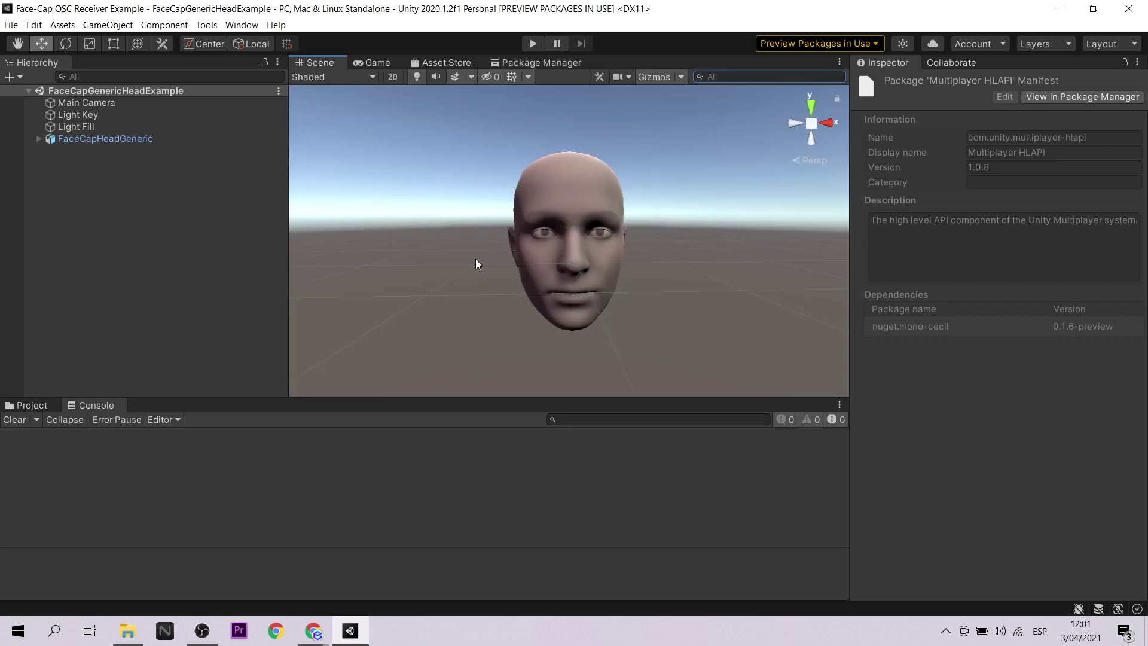
Enter Play mode and inspect FaceCapHeadGeneric's OSC Receiver, connected on port 9000.
{"action": "left_click", "coordinate": [531, 46]}
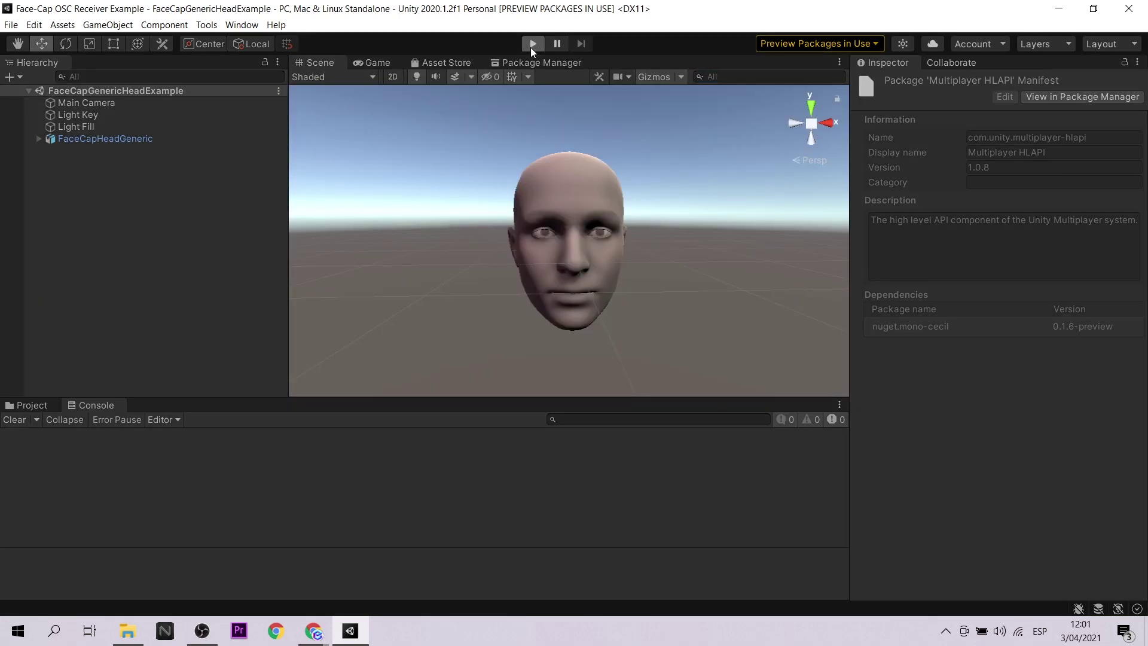
{"action": "left_click", "coordinate": [39, 137]}
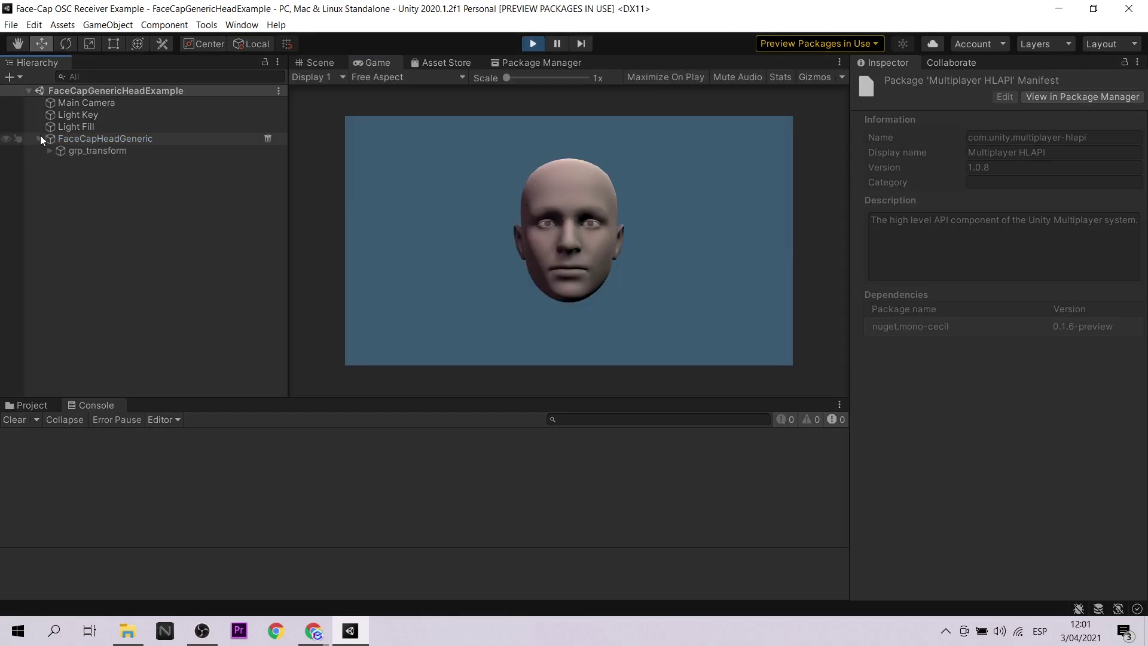
{"action": "left_click", "coordinate": [110, 140]}
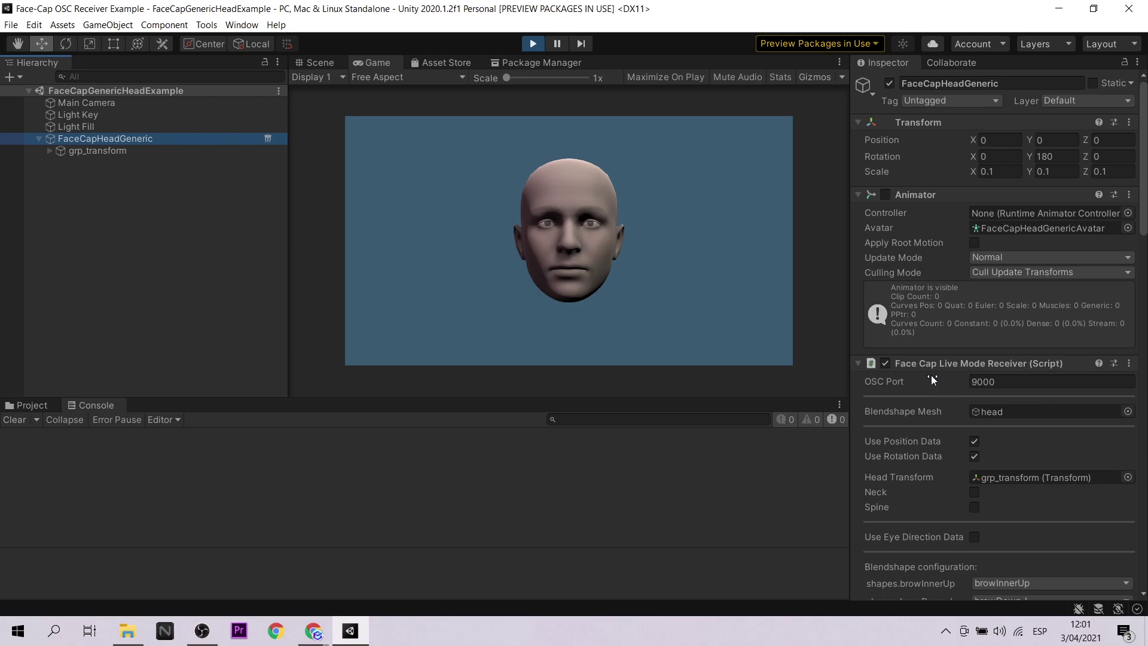
{"action": "scroll", "coordinate": [927, 402], "scroll_direction": "down", "scroll_amount": 5}
{"action": "scroll", "coordinate": [926, 402], "scroll_direction": "down", "scroll_amount": 3}
{"action": "scroll", "coordinate": [926, 402], "scroll_direction": "down", "scroll_amount": 3}
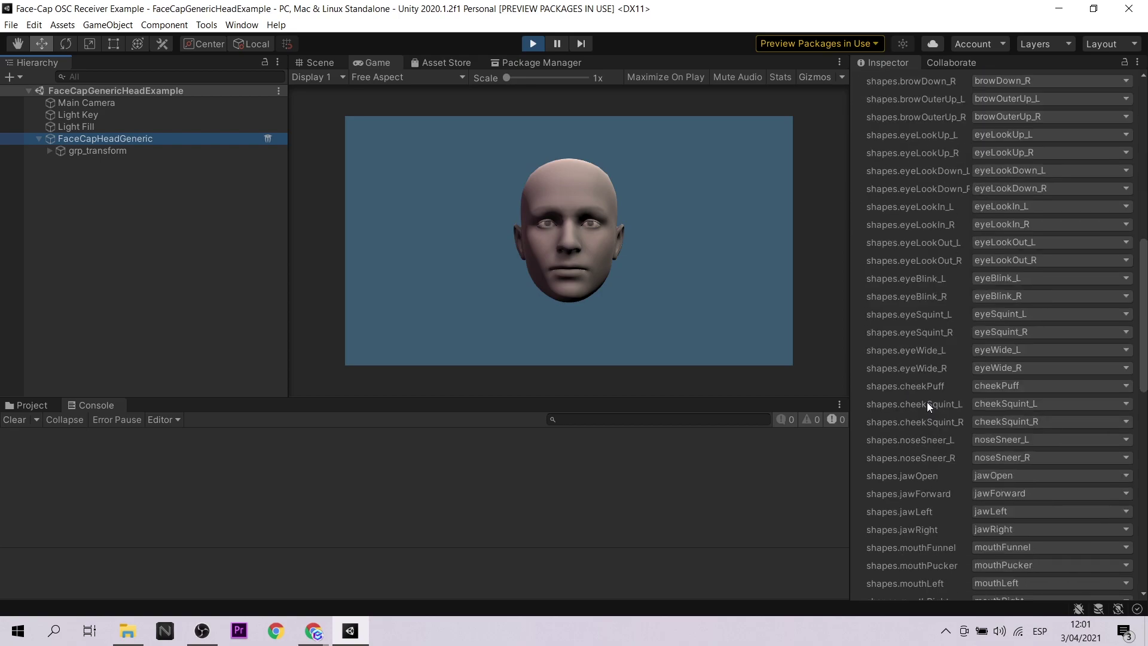
{"action": "scroll", "coordinate": [927, 401], "scroll_direction": "down", "scroll_amount": 10}
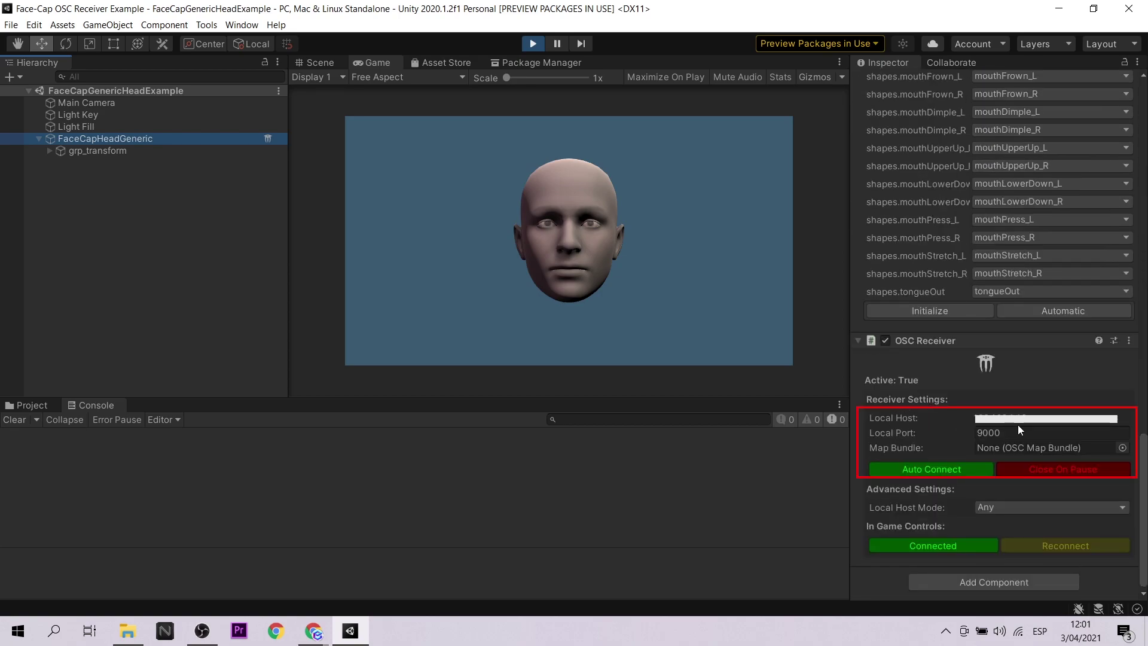
Stop Play mode and open Player Settings from File > Build Settings.
{"action": "left_click", "coordinate": [531, 47]}
{"action": "left_click", "coordinate": [10, 25]}
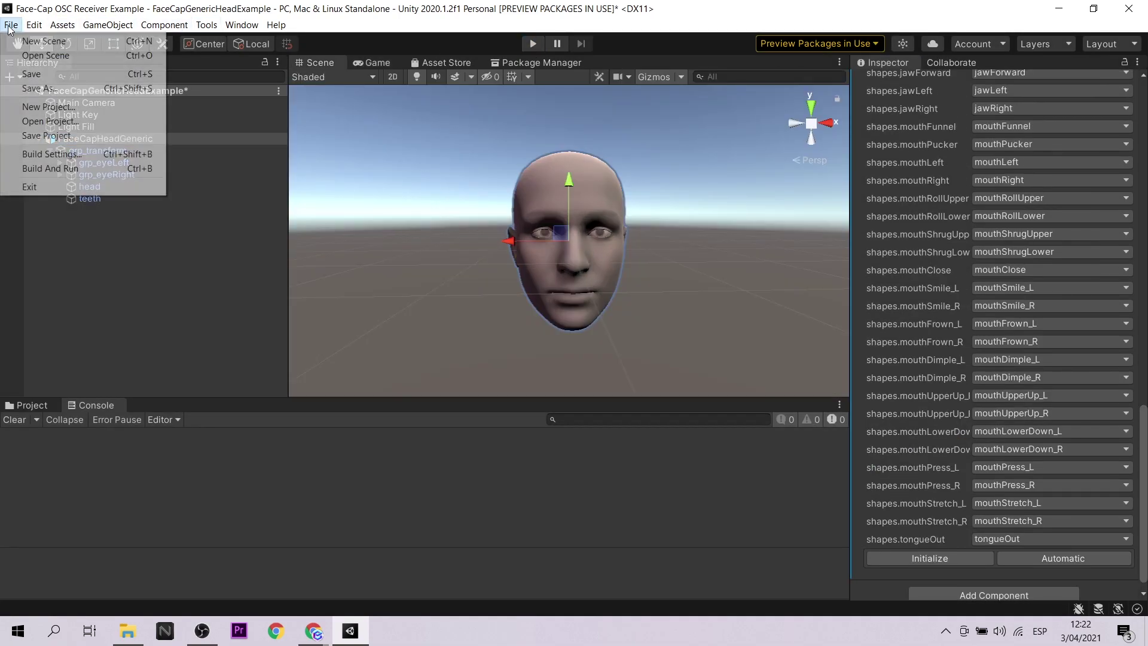
{"action": "left_click", "coordinate": [74, 154]}
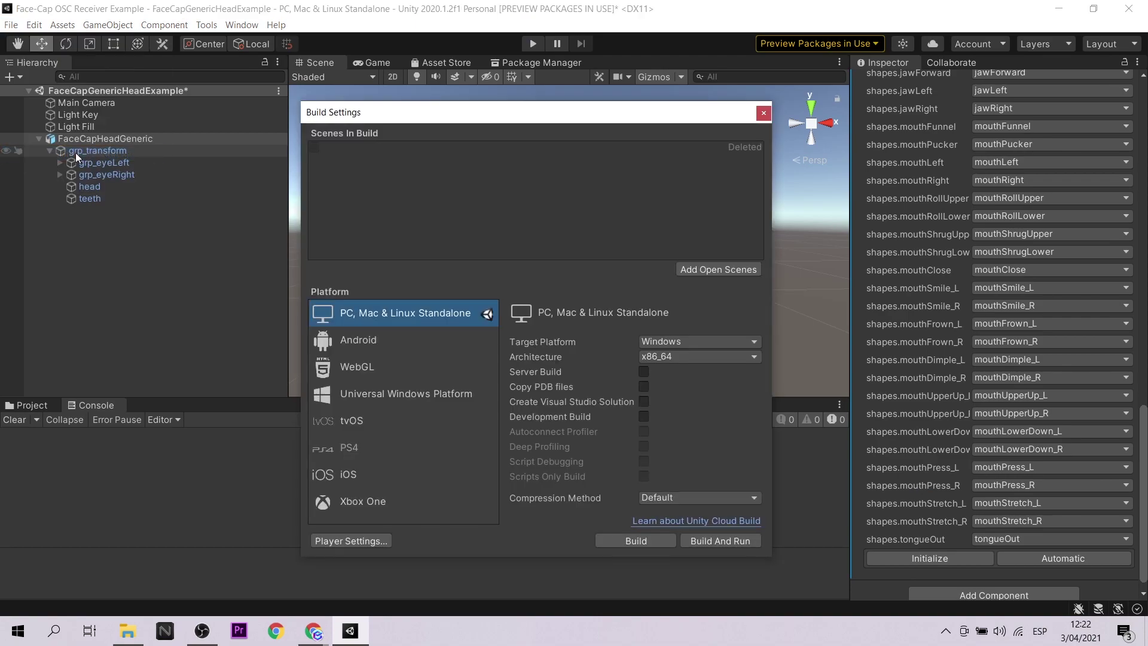
{"action": "left_click", "coordinate": [365, 545]}
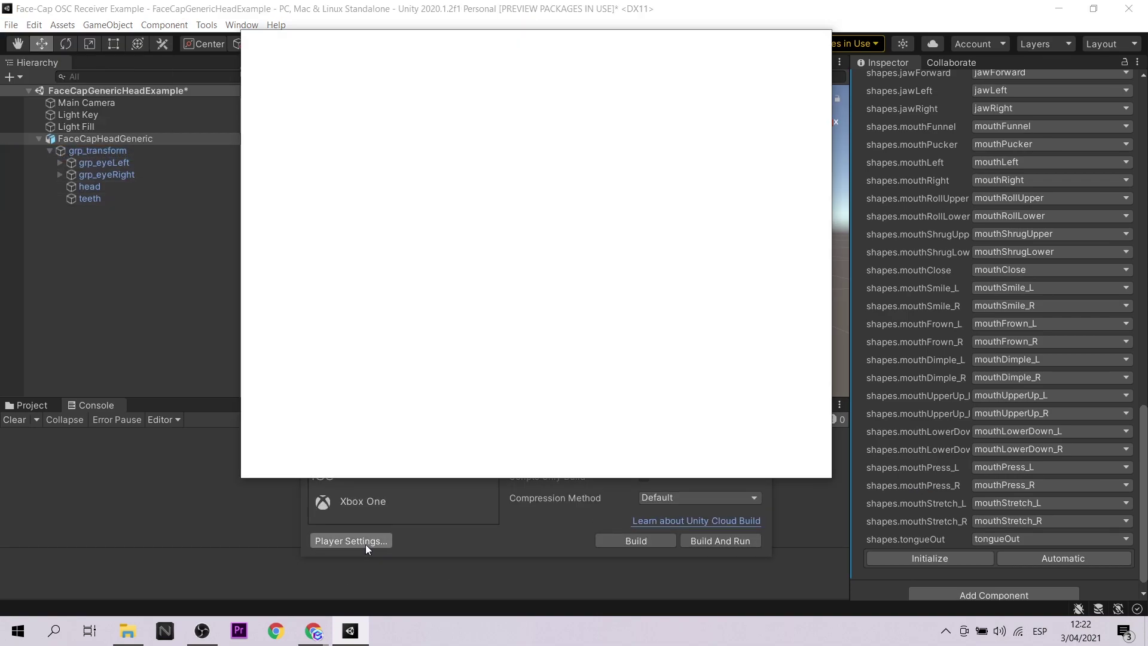
Untick 'Use deterministic compilation' in the Player settings and close Project Settings.
{"action": "scroll", "coordinate": [578, 191], "scroll_direction": "down", "scroll_amount": 3}
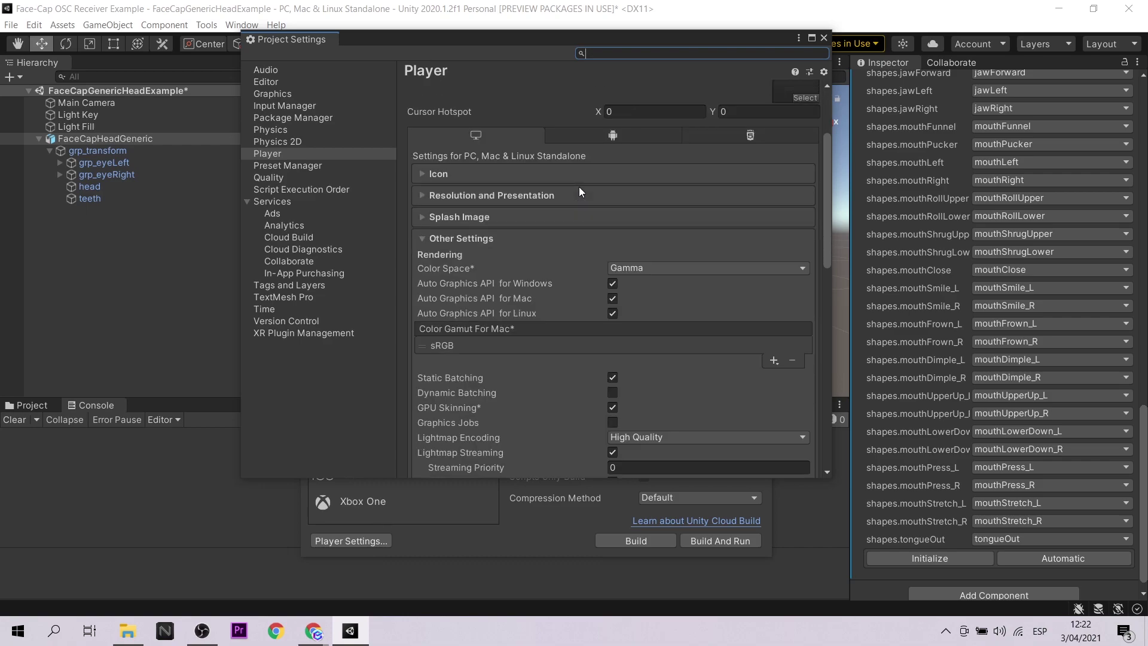
{"action": "scroll", "coordinate": [578, 191], "scroll_direction": "down", "scroll_amount": 1}
{"action": "scroll", "coordinate": [579, 191], "scroll_direction": "down", "scroll_amount": 3}
{"action": "scroll", "coordinate": [579, 192], "scroll_direction": "down", "scroll_amount": 4}
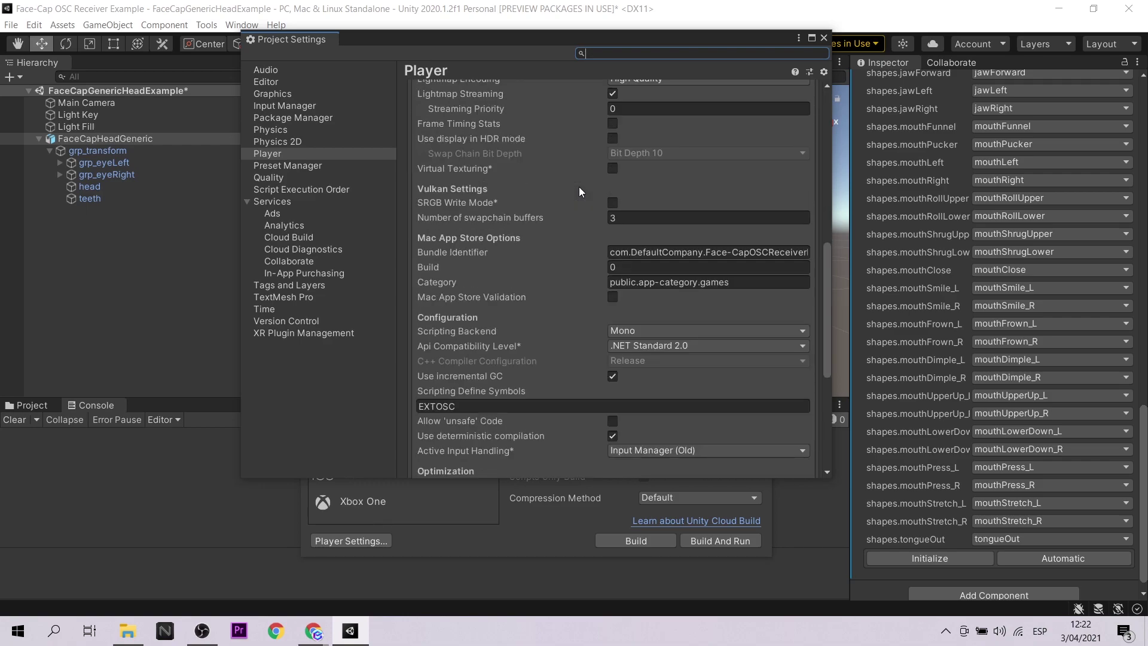
{"action": "scroll", "coordinate": [579, 187], "scroll_direction": "down", "scroll_amount": 3}
{"action": "scroll", "coordinate": [493, 363], "scroll_direction": "down", "scroll_amount": 2}
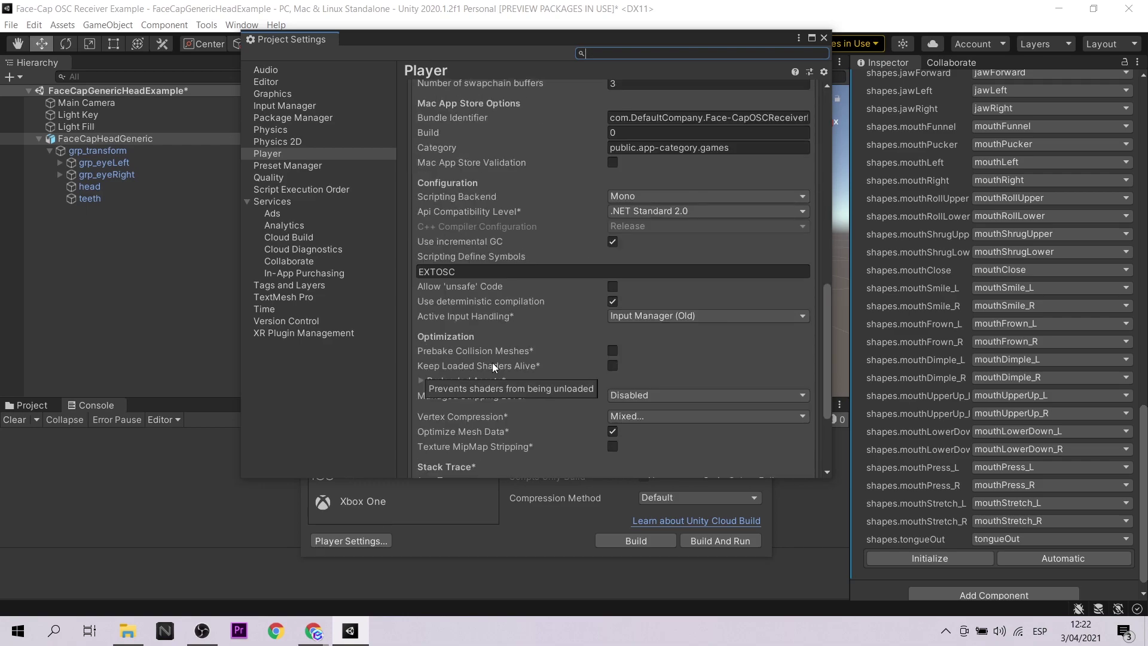
{"action": "left_click", "coordinate": [612, 302]}
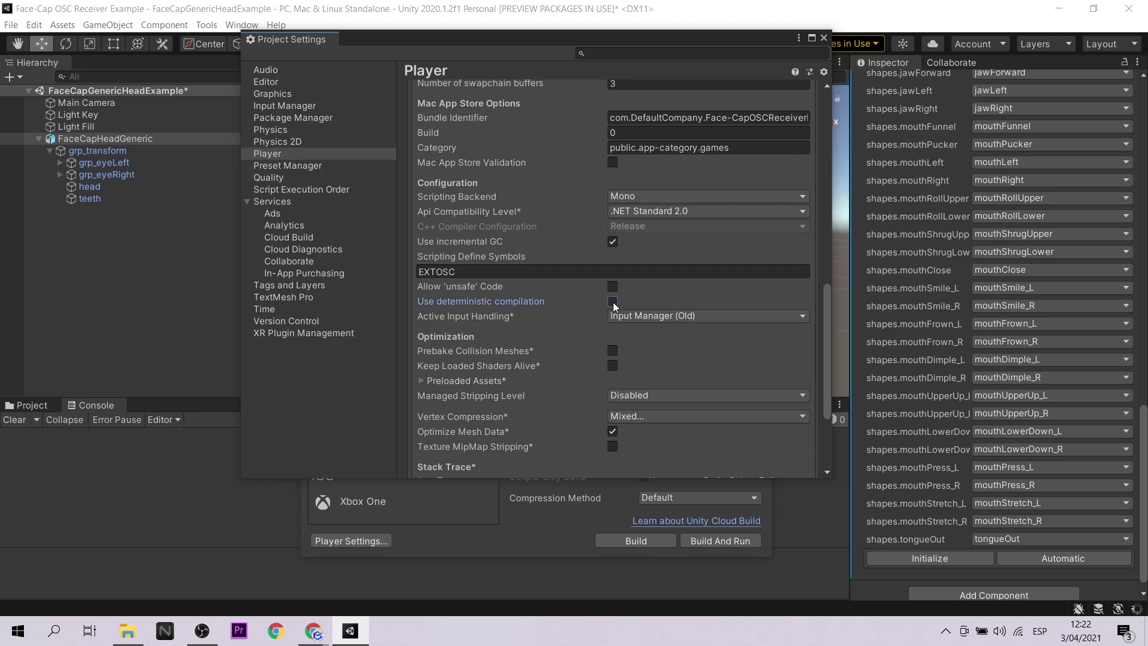
{"action": "scroll", "coordinate": [530, 350], "scroll_direction": "down", "scroll_amount": 4}
{"action": "scroll", "coordinate": [529, 350], "scroll_direction": "down", "scroll_amount": 2}
{"action": "scroll", "coordinate": [530, 350], "scroll_direction": "up", "scroll_amount": 3}
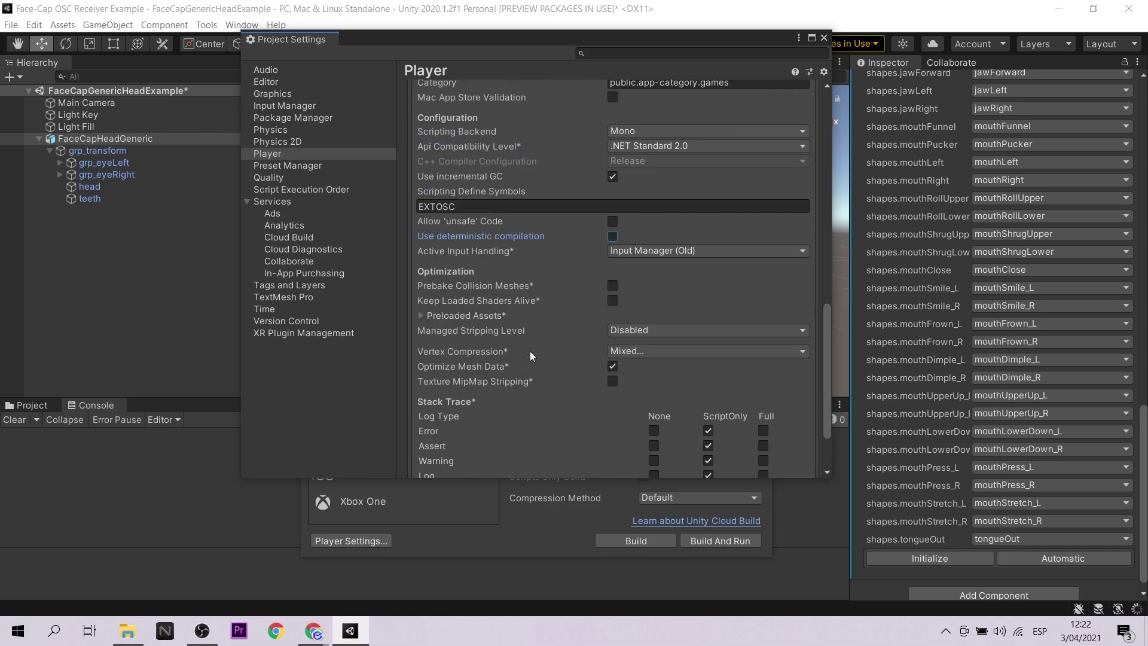
{"action": "scroll", "coordinate": [530, 351], "scroll_direction": "up", "scroll_amount": 2}
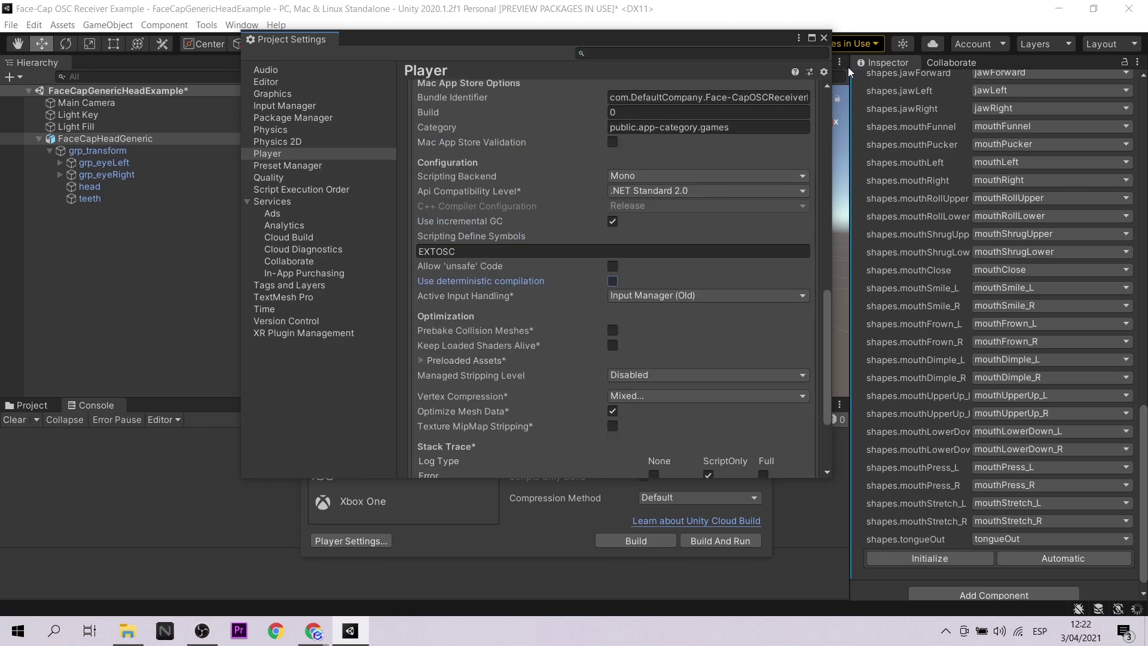
{"action": "left_click", "coordinate": [823, 39]}
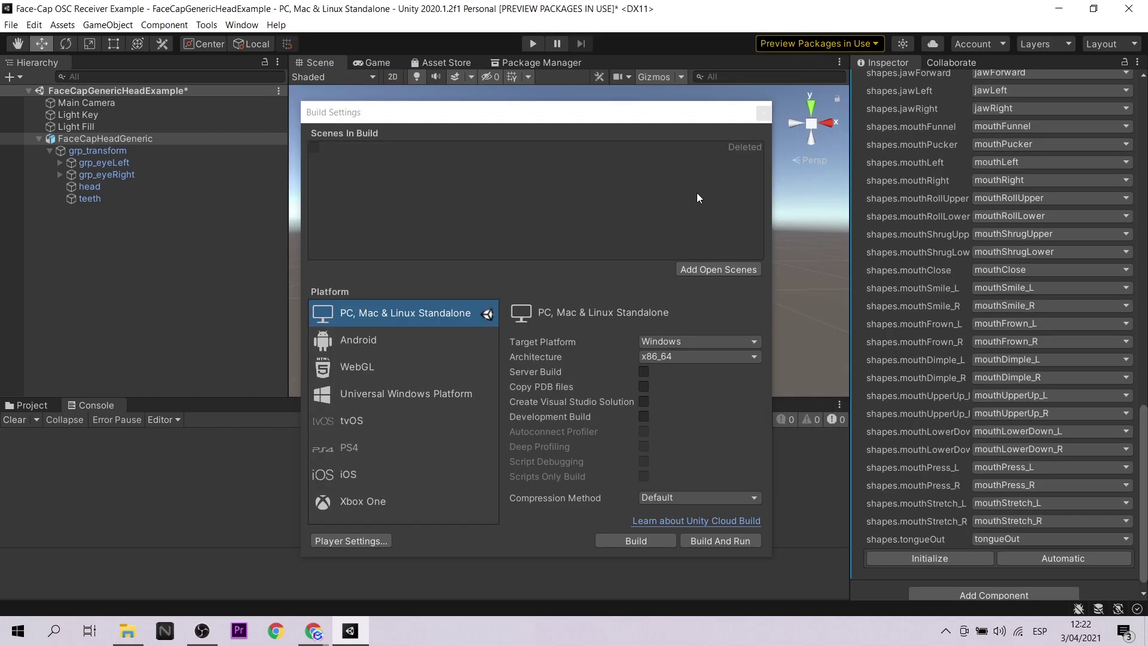
Close Build Settings and switch off the Windows Defender firewall for the public network.
{"action": "left_click", "coordinate": [761, 116]}
{"action": "key", "text": "super"}
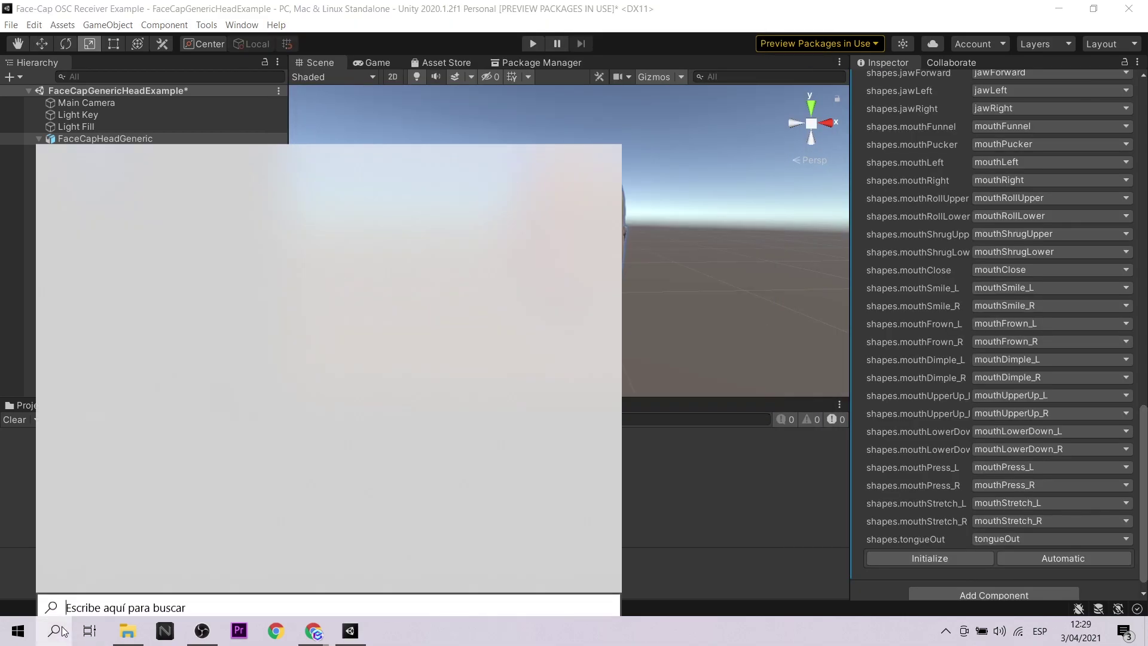
{"action": "type", "text": "firewa"}
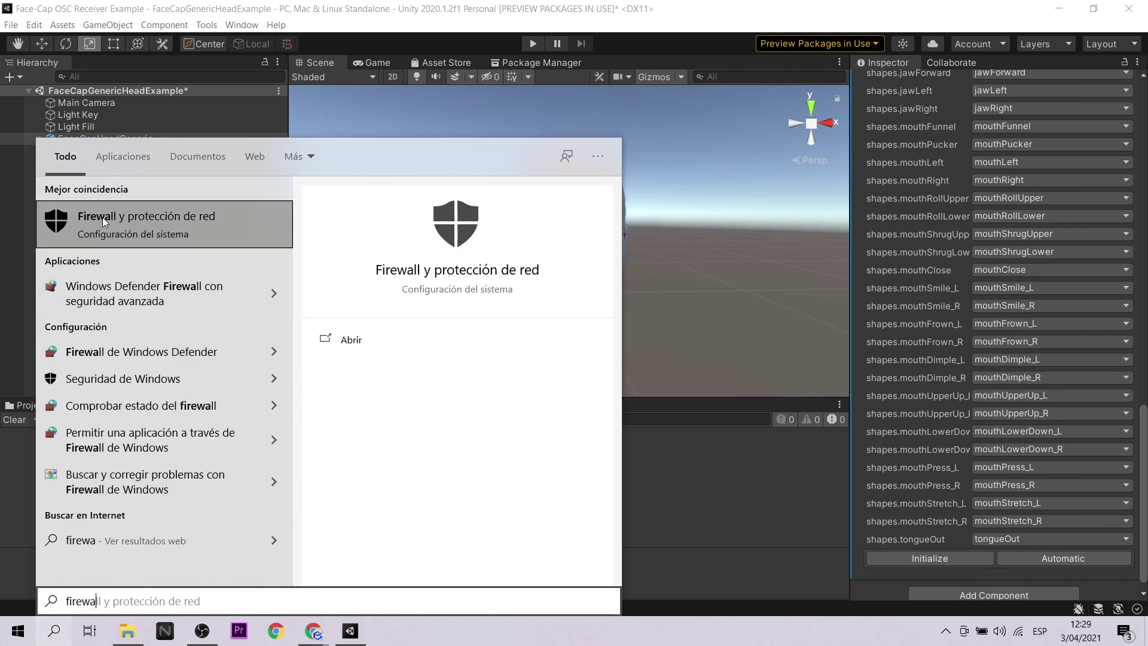
{"action": "left_click", "coordinate": [103, 217]}
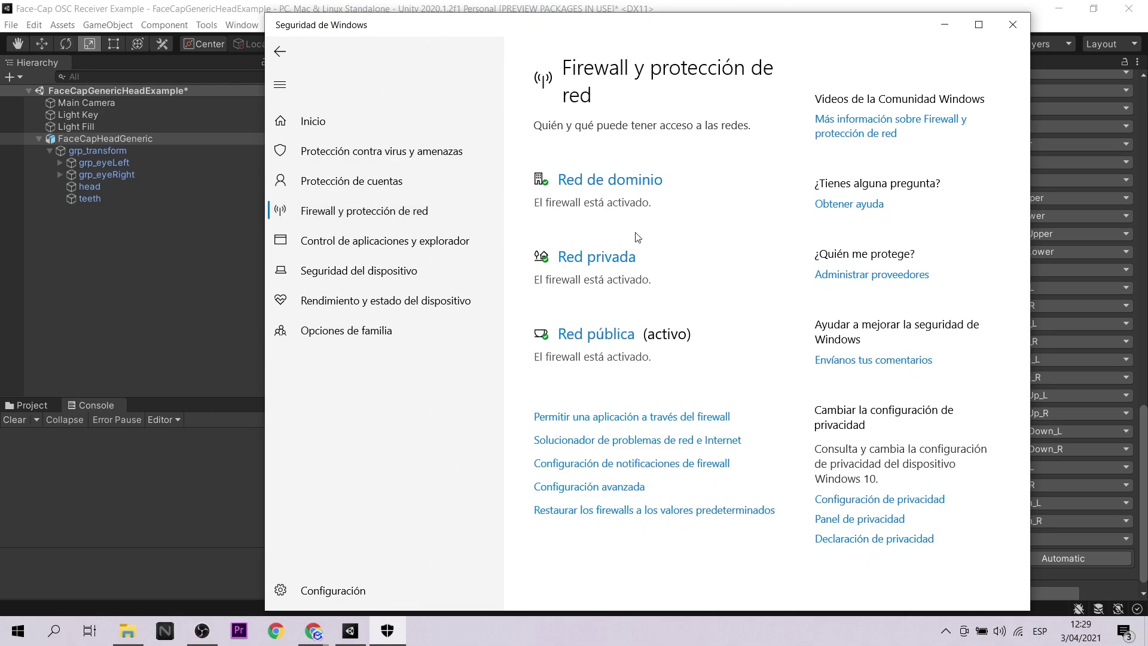
{"action": "left_click", "coordinate": [592, 333]}
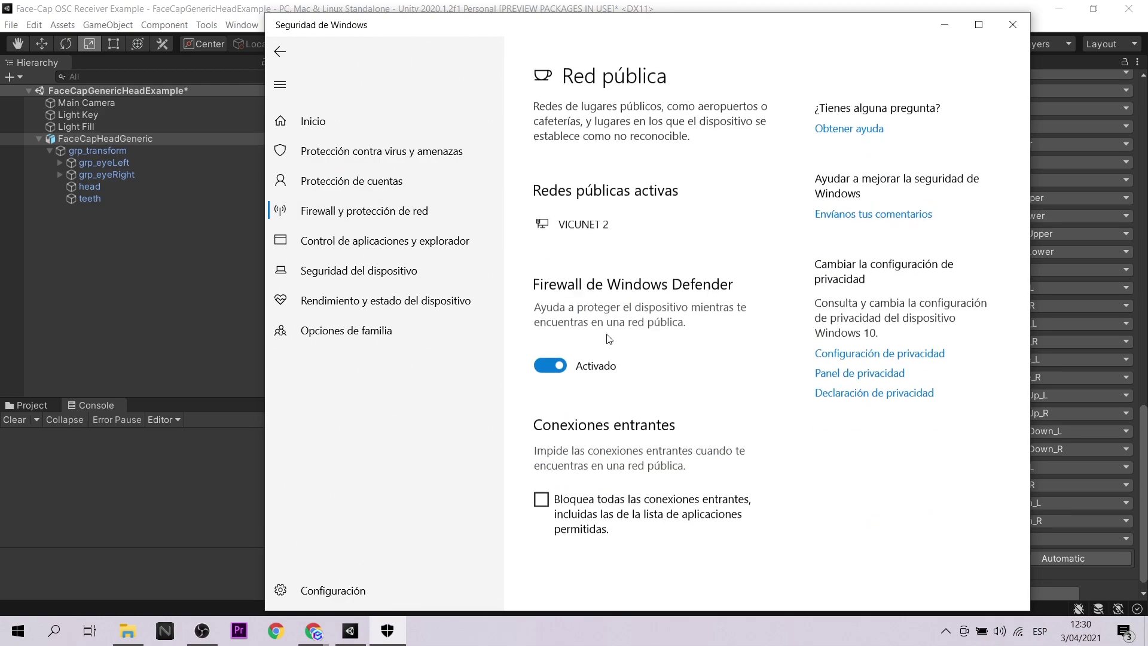
{"action": "left_click", "coordinate": [549, 357]}
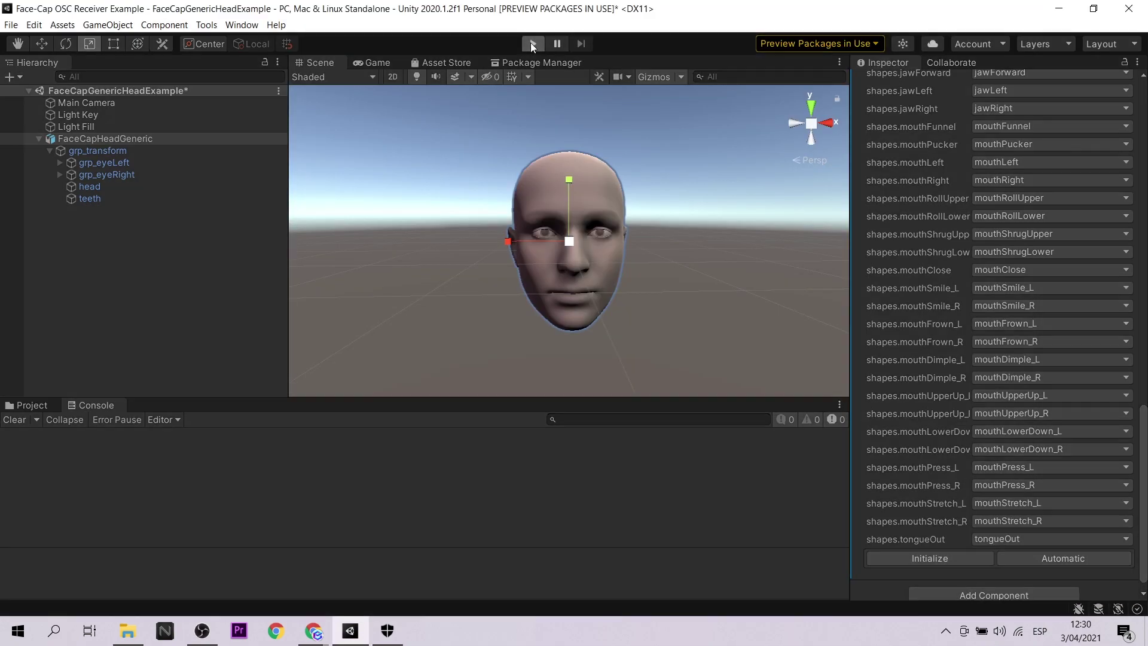
Run the generic head scene in Play mode again and scroll to its OSC Receiver.
{"action": "left_click", "coordinate": [532, 45]}
{"action": "scroll", "coordinate": [1038, 296], "scroll_direction": "down", "scroll_amount": 5}
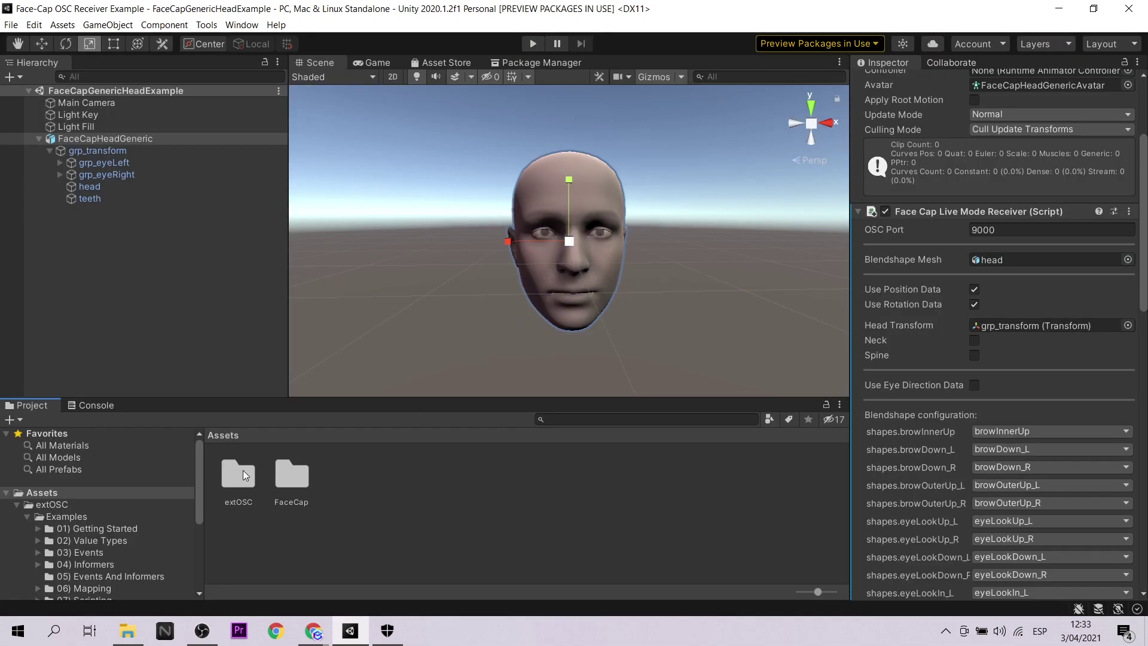
Browse to FaceCap > Scenes and open the FaceCapCustomAvatarExample scene.
{"action": "double_click", "coordinate": [293, 475]}
{"action": "double_click", "coordinate": [293, 474]}
{"action": "left_click", "coordinate": [229, 475]}
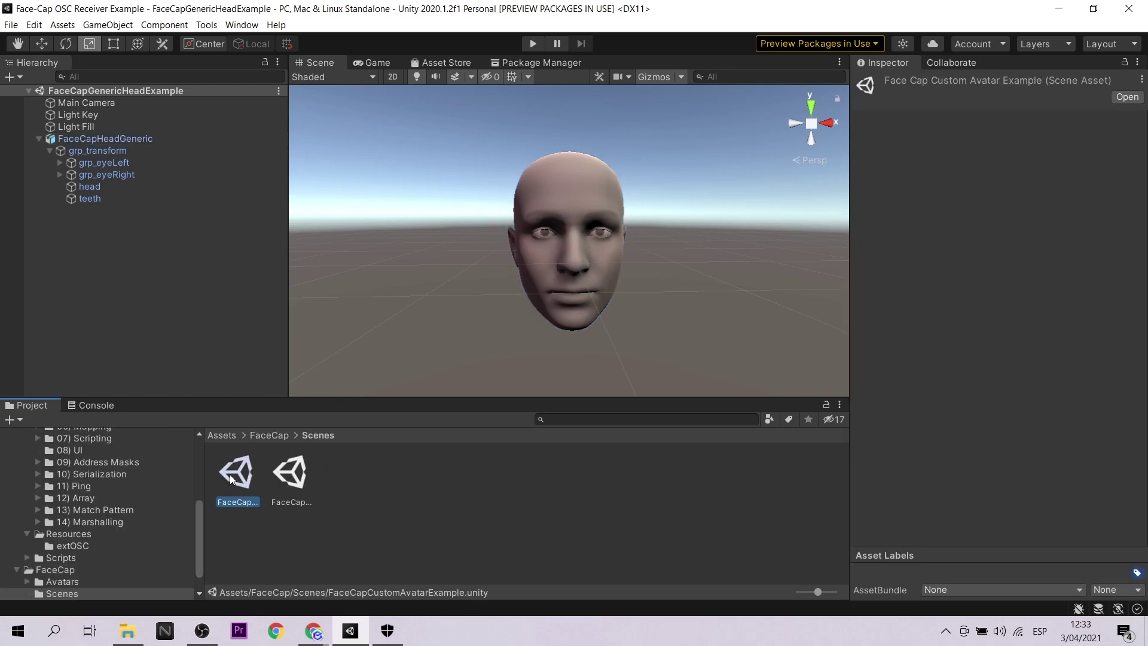
{"action": "left_click", "coordinate": [290, 475]}
{"action": "left_click", "coordinate": [233, 473]}
{"action": "double_click", "coordinate": [228, 472]}
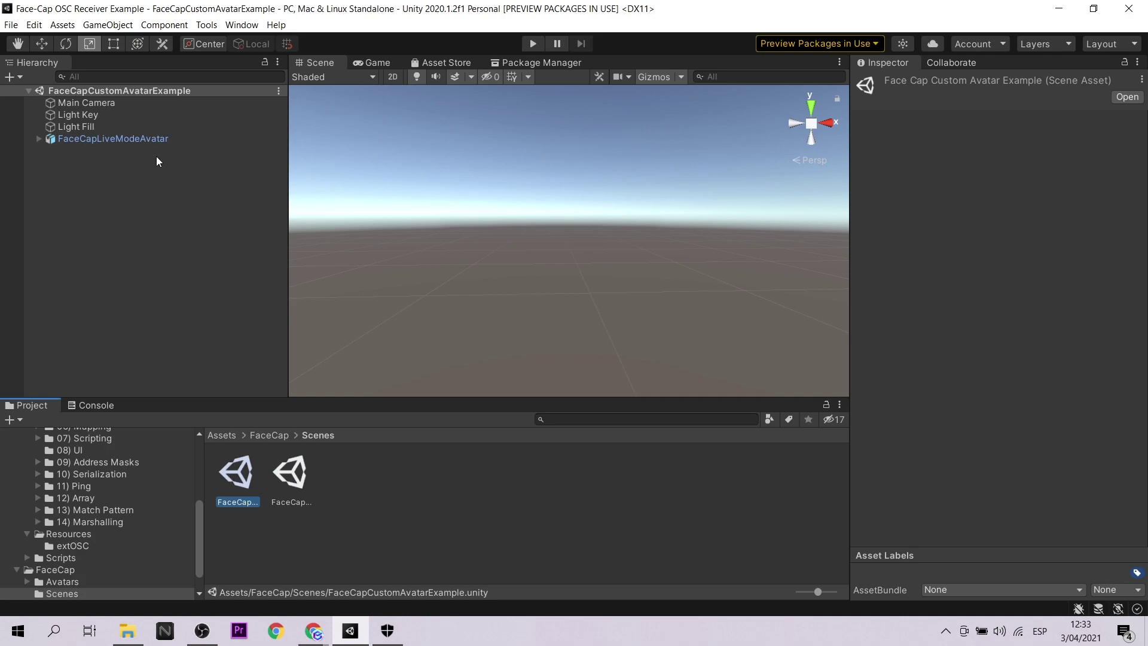
Enter Play mode and select FaceCapLiveModeAvatar to check its OSC receiver on port 9000.
{"action": "left_click", "coordinate": [38, 139]}
{"action": "left_click", "coordinate": [373, 62]}
{"action": "left_click", "coordinate": [532, 44]}
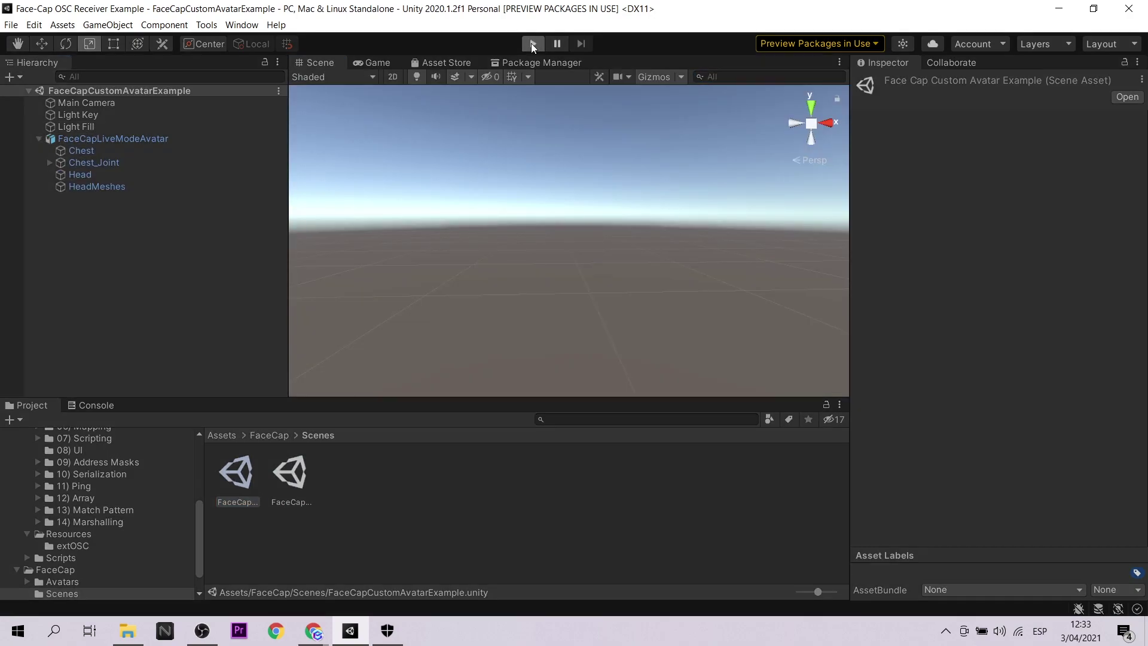
{"action": "left_click", "coordinate": [107, 141]}
{"action": "scroll", "coordinate": [946, 391], "scroll_direction": "down", "scroll_amount": 10}
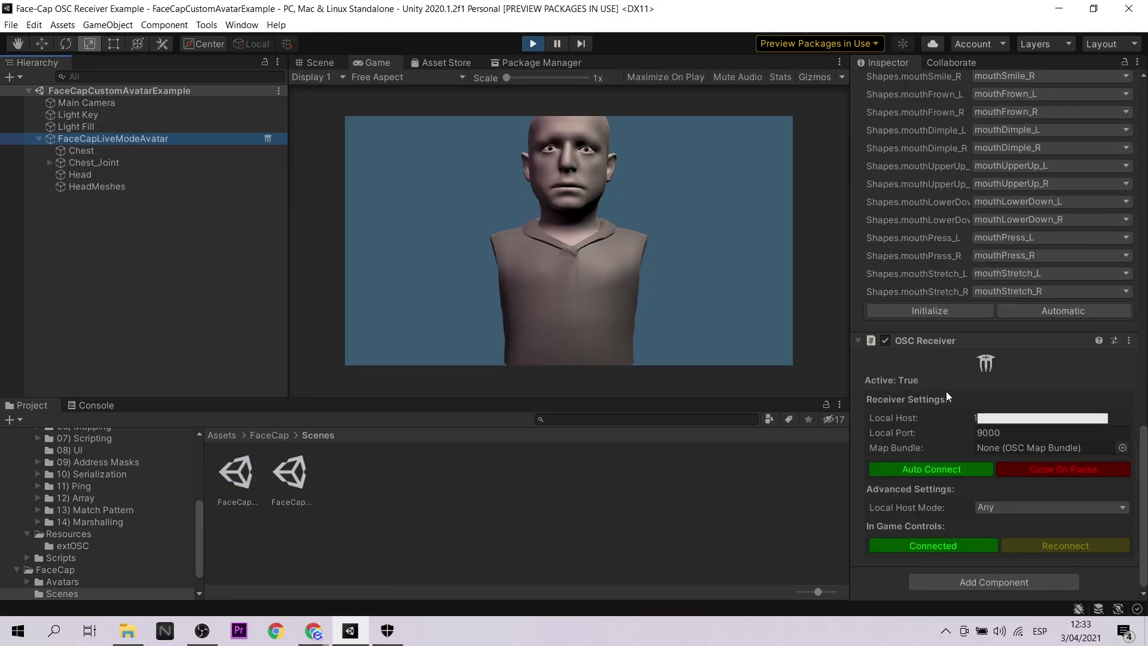